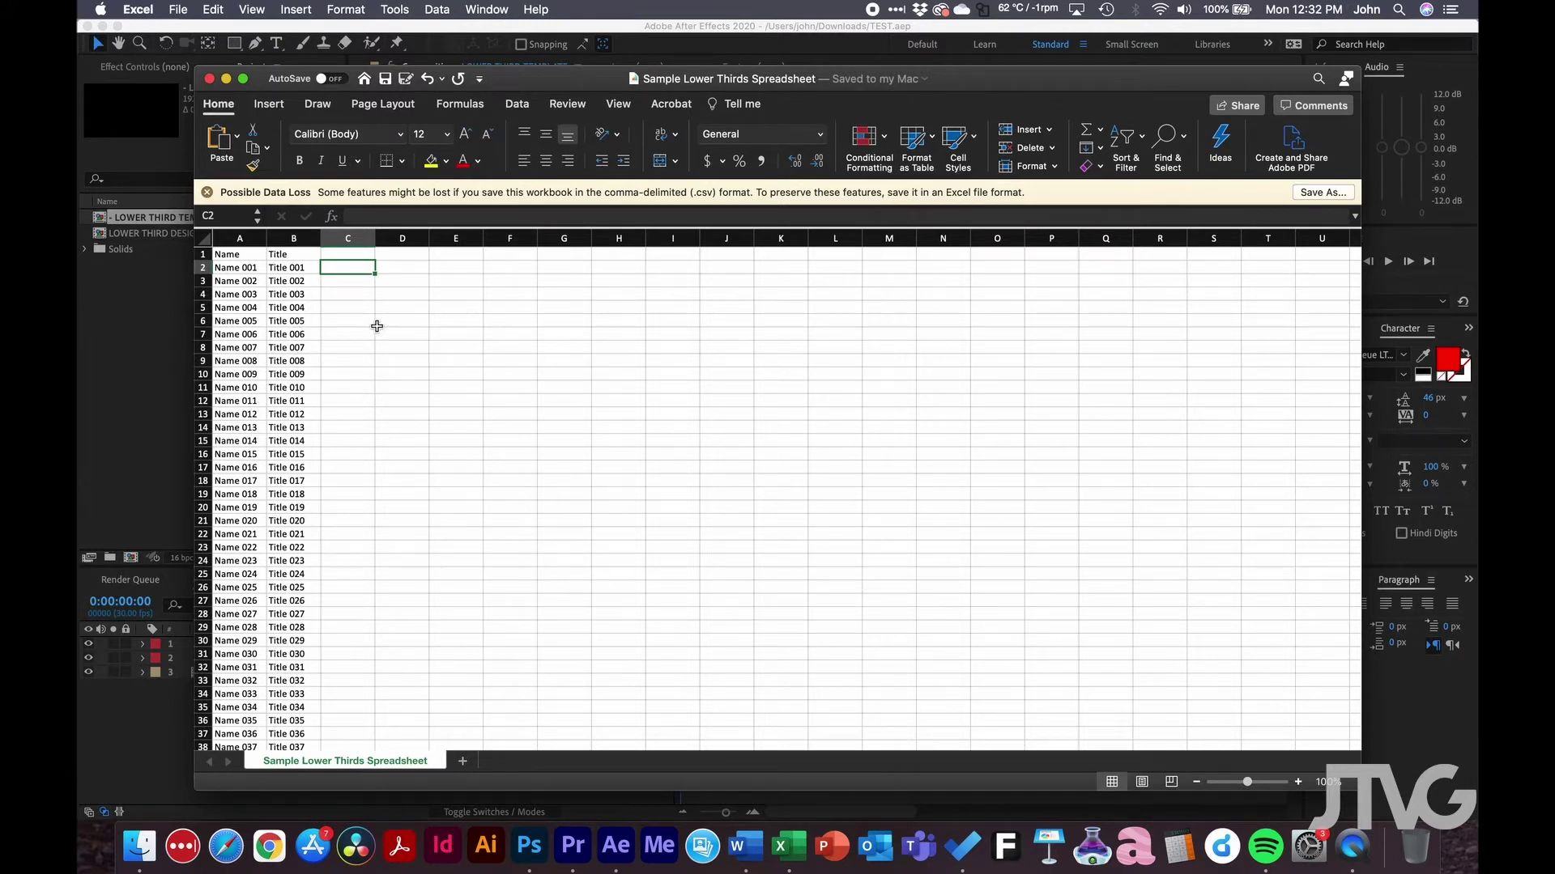
click(252, 256)
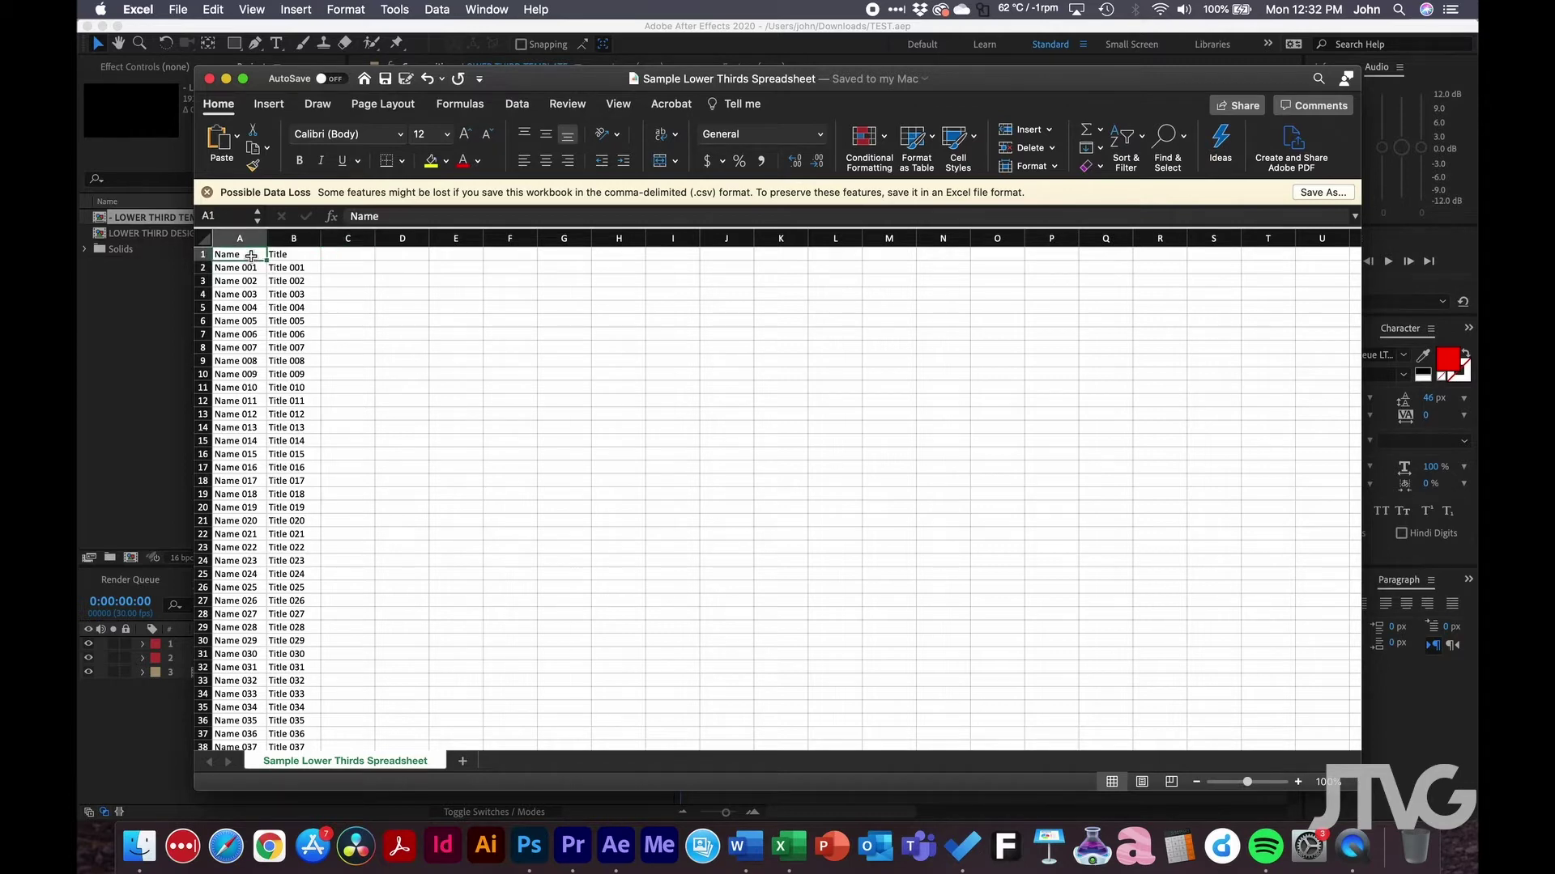
scroll(259, 307, down, 20)
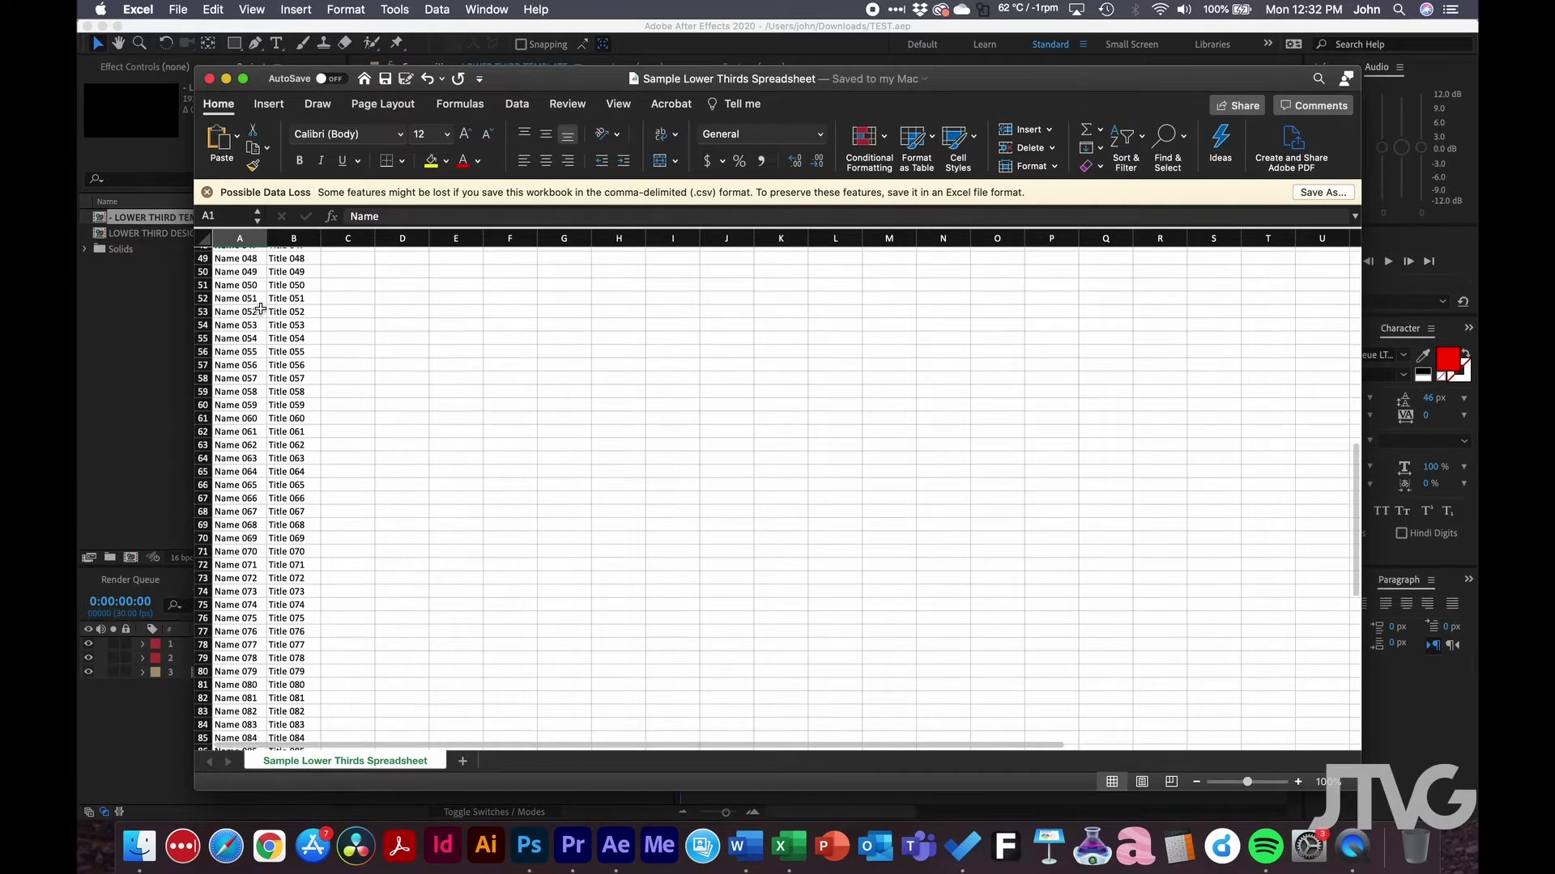
scroll(260, 307, down, 5)
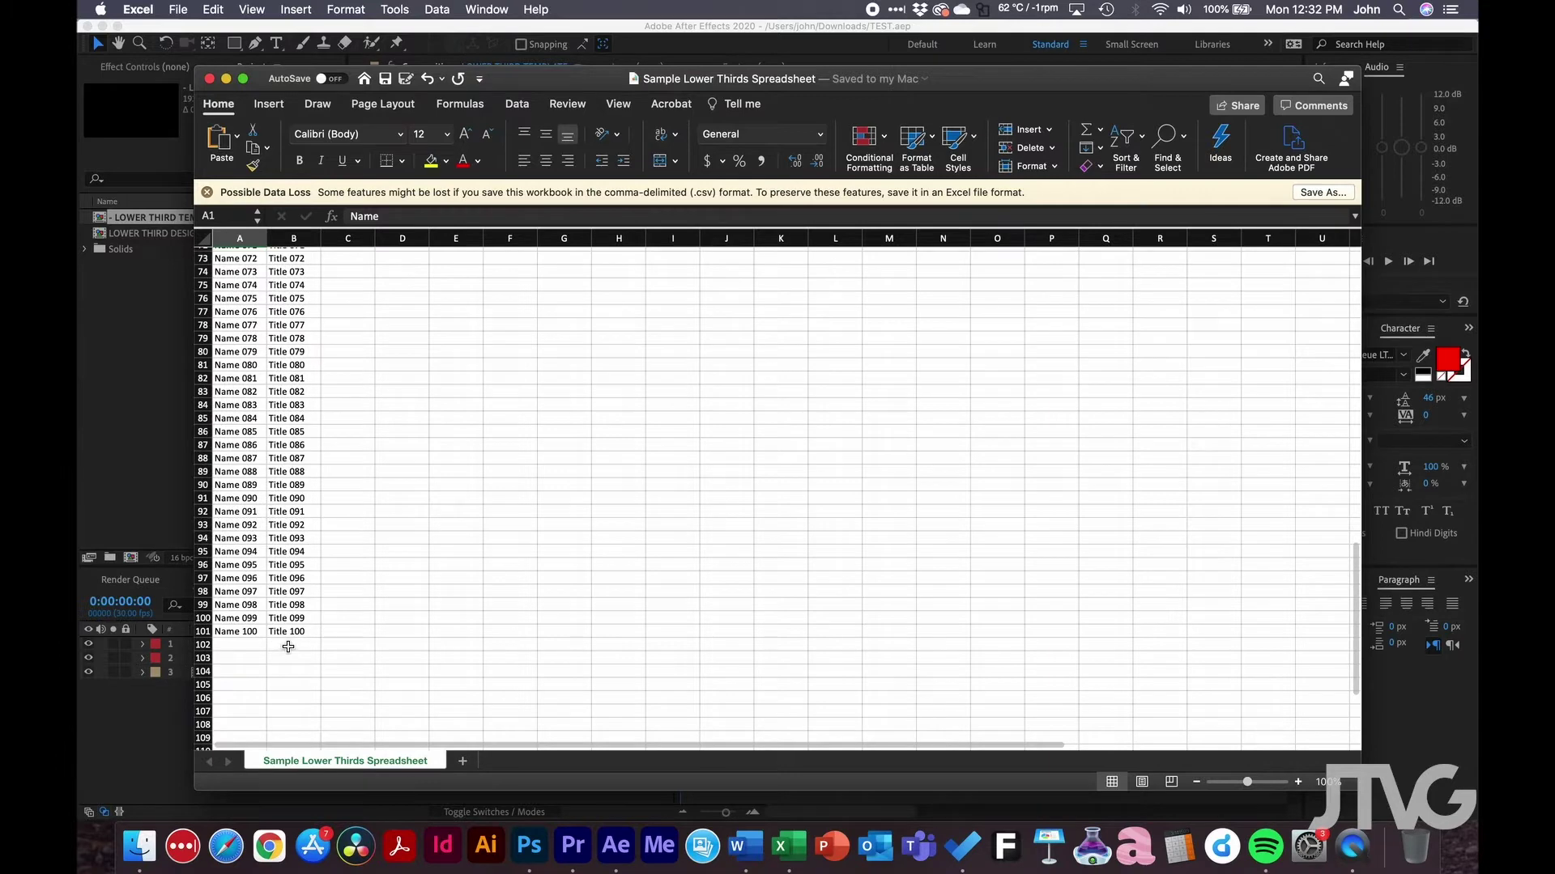
click(290, 633)
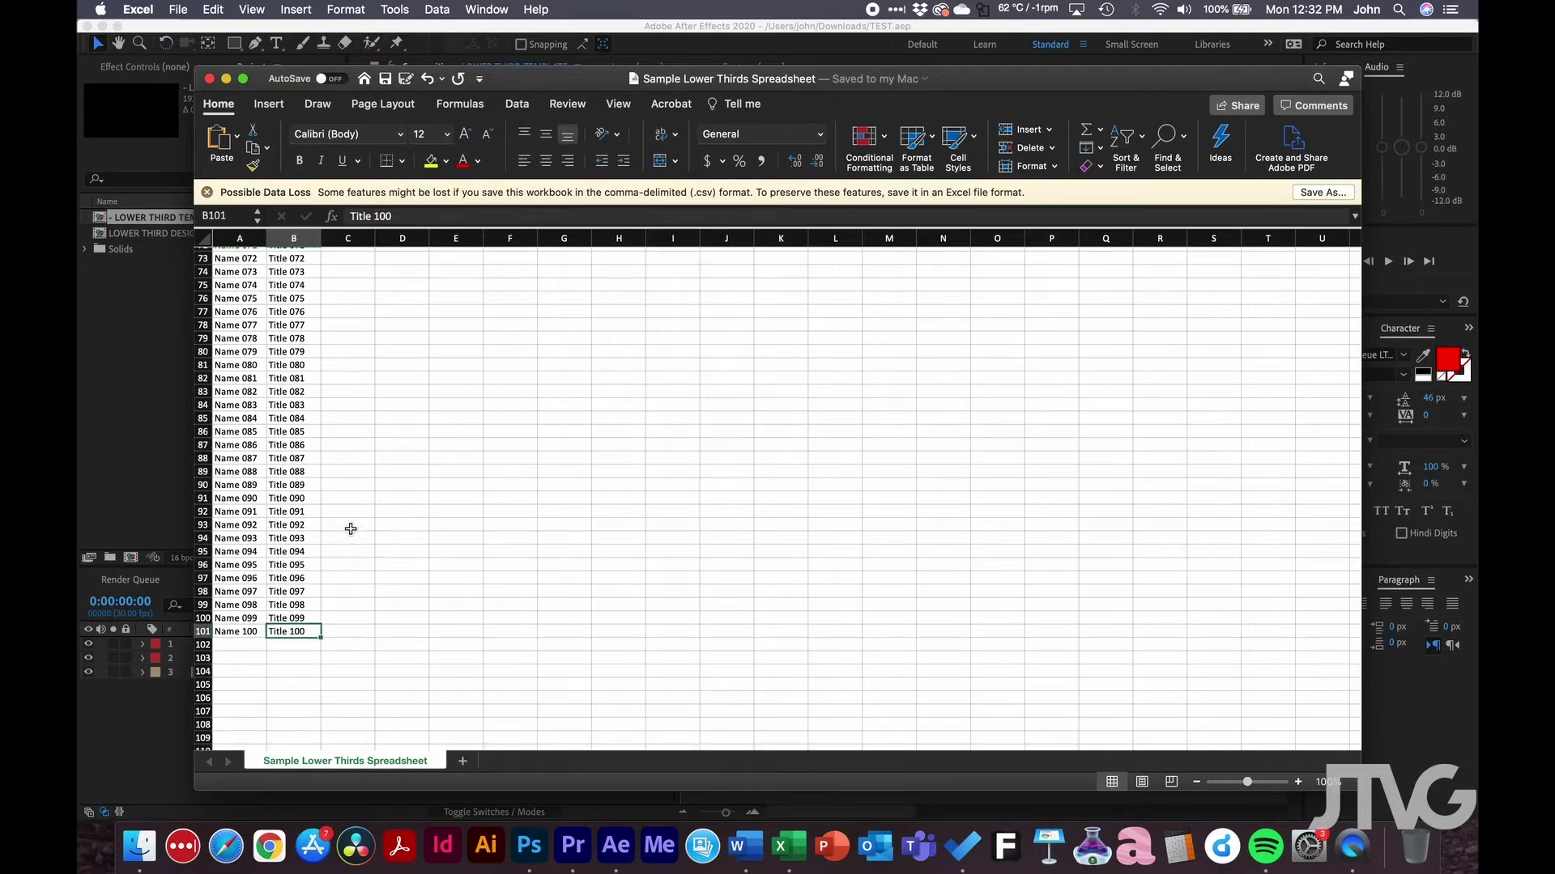
scroll(453, 600, up, 20)
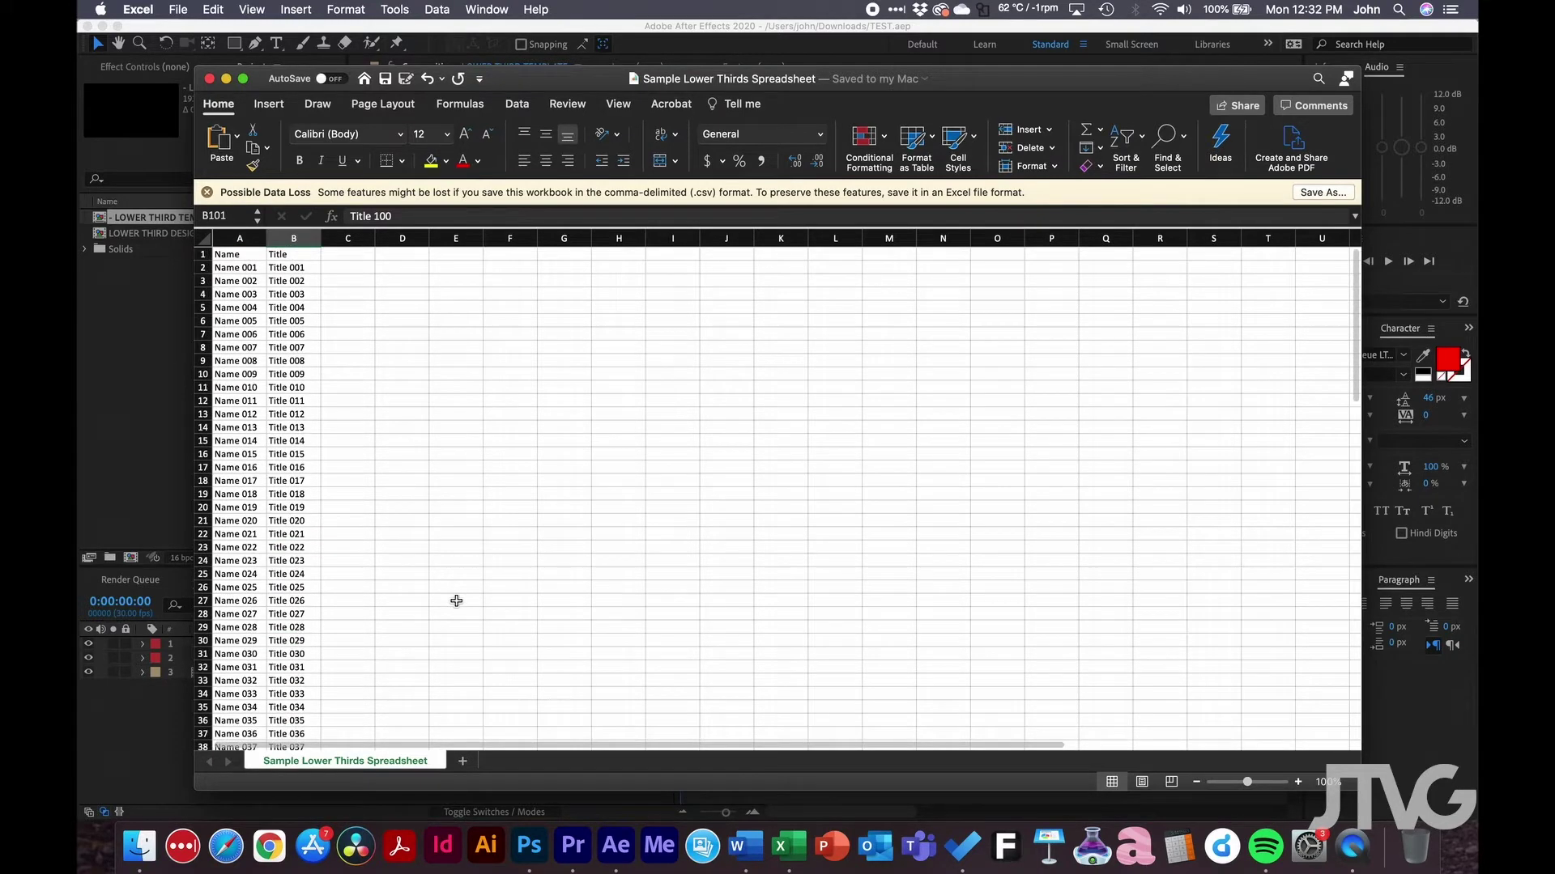
click(256, 268)
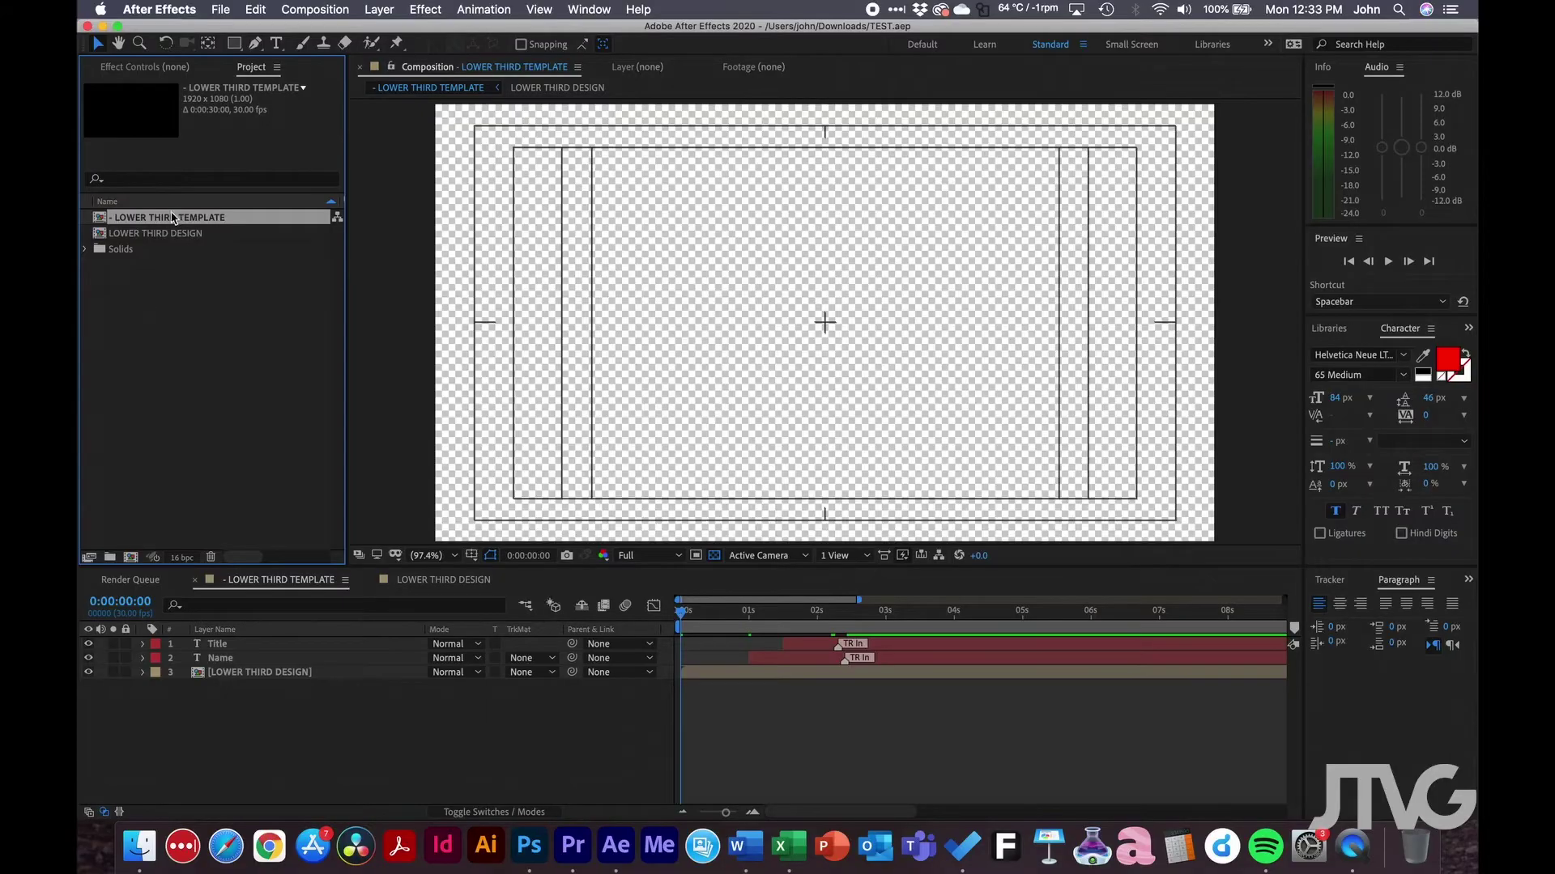
Open the LOWER THIRD TEMPLATE comp, scrub to the lower third, and expand the Name layer.
double_click(170, 219)
drag(761, 632, 856, 630)
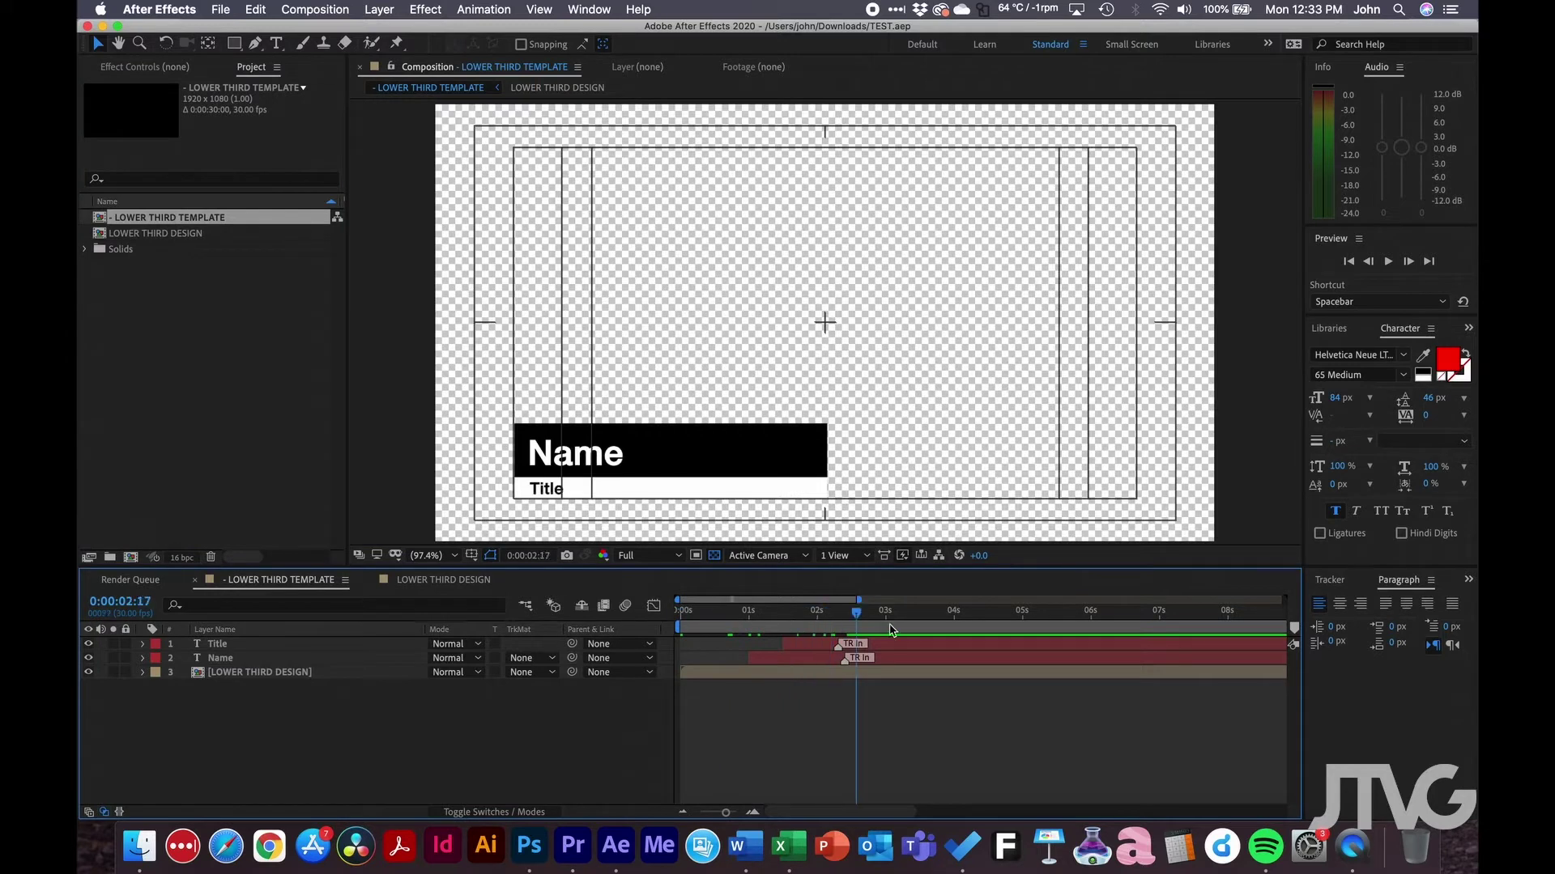
click(231, 659)
click(230, 646)
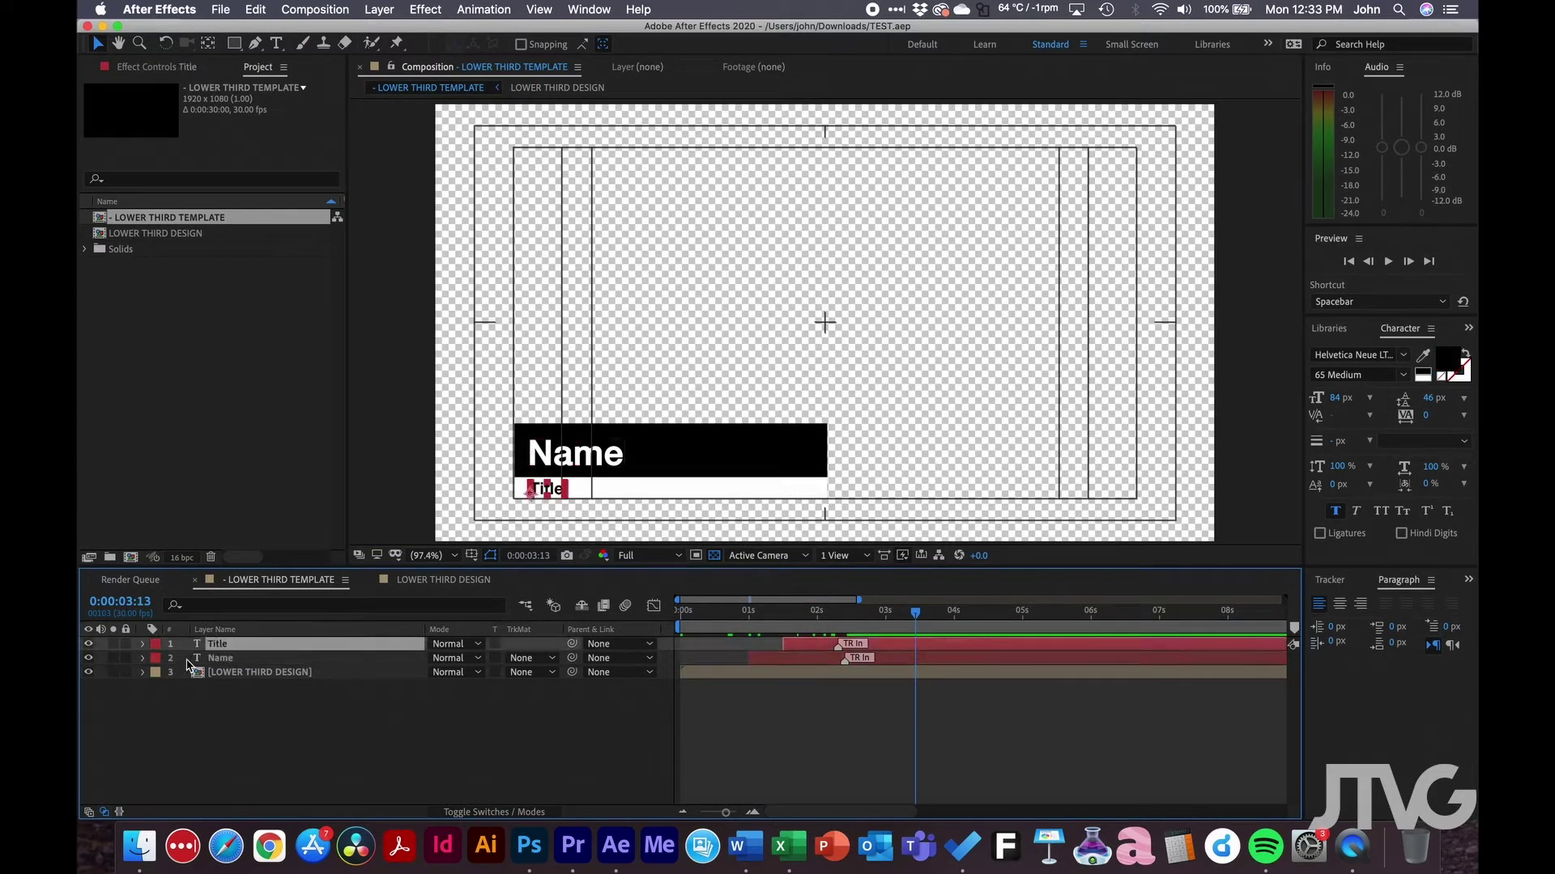
click(143, 658)
Reselect the Name and Title layers, then return to Excel's Name header in A1.
click(236, 658)
click(235, 644)
click(582, 458)
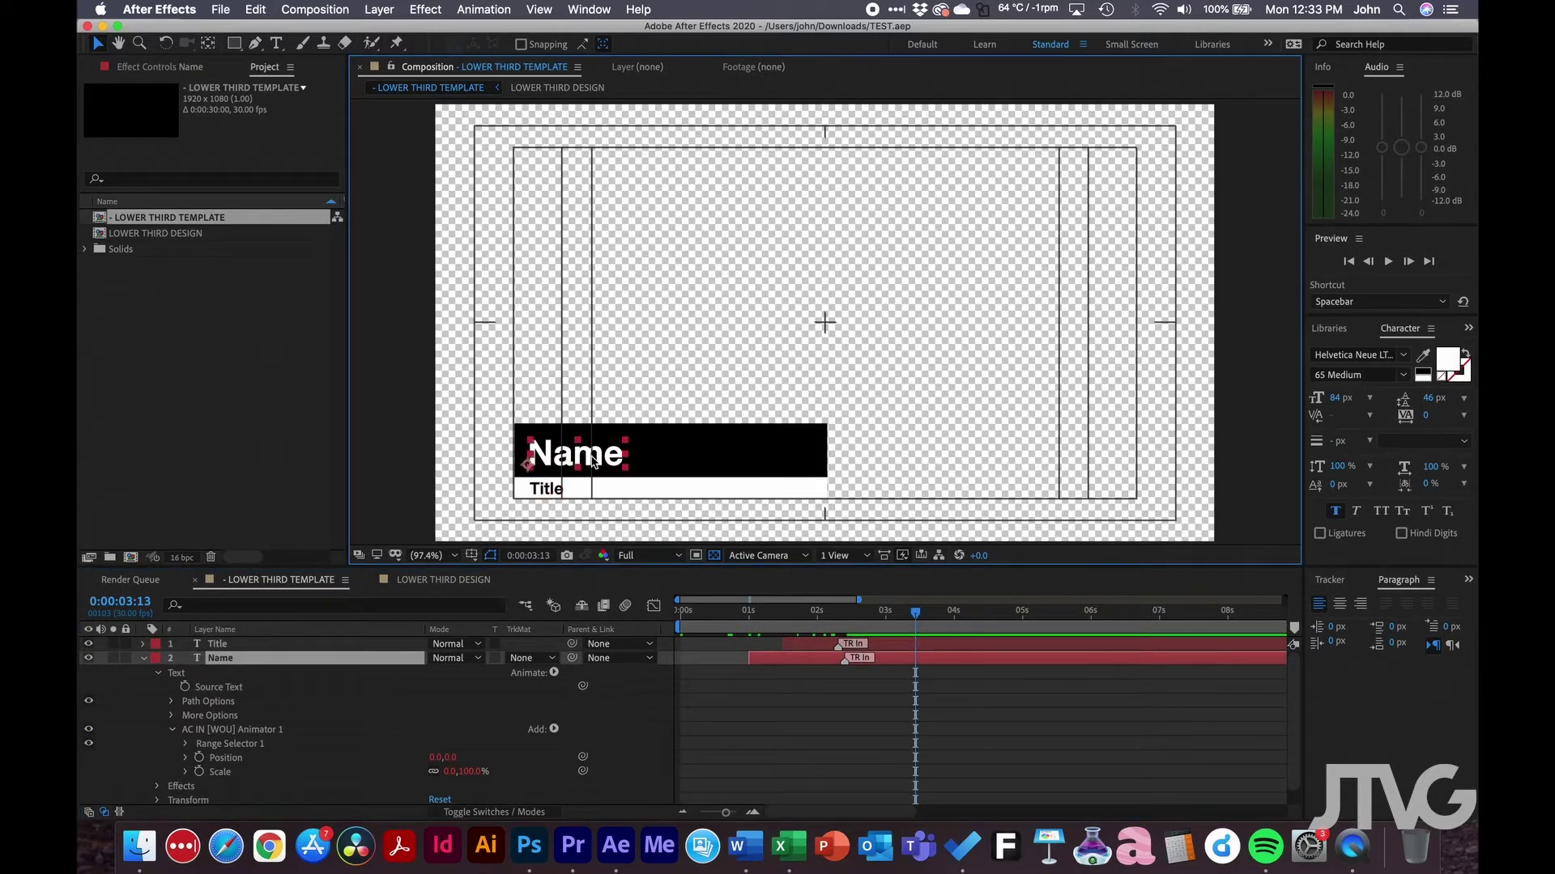
click(548, 488)
click(792, 847)
click(227, 256)
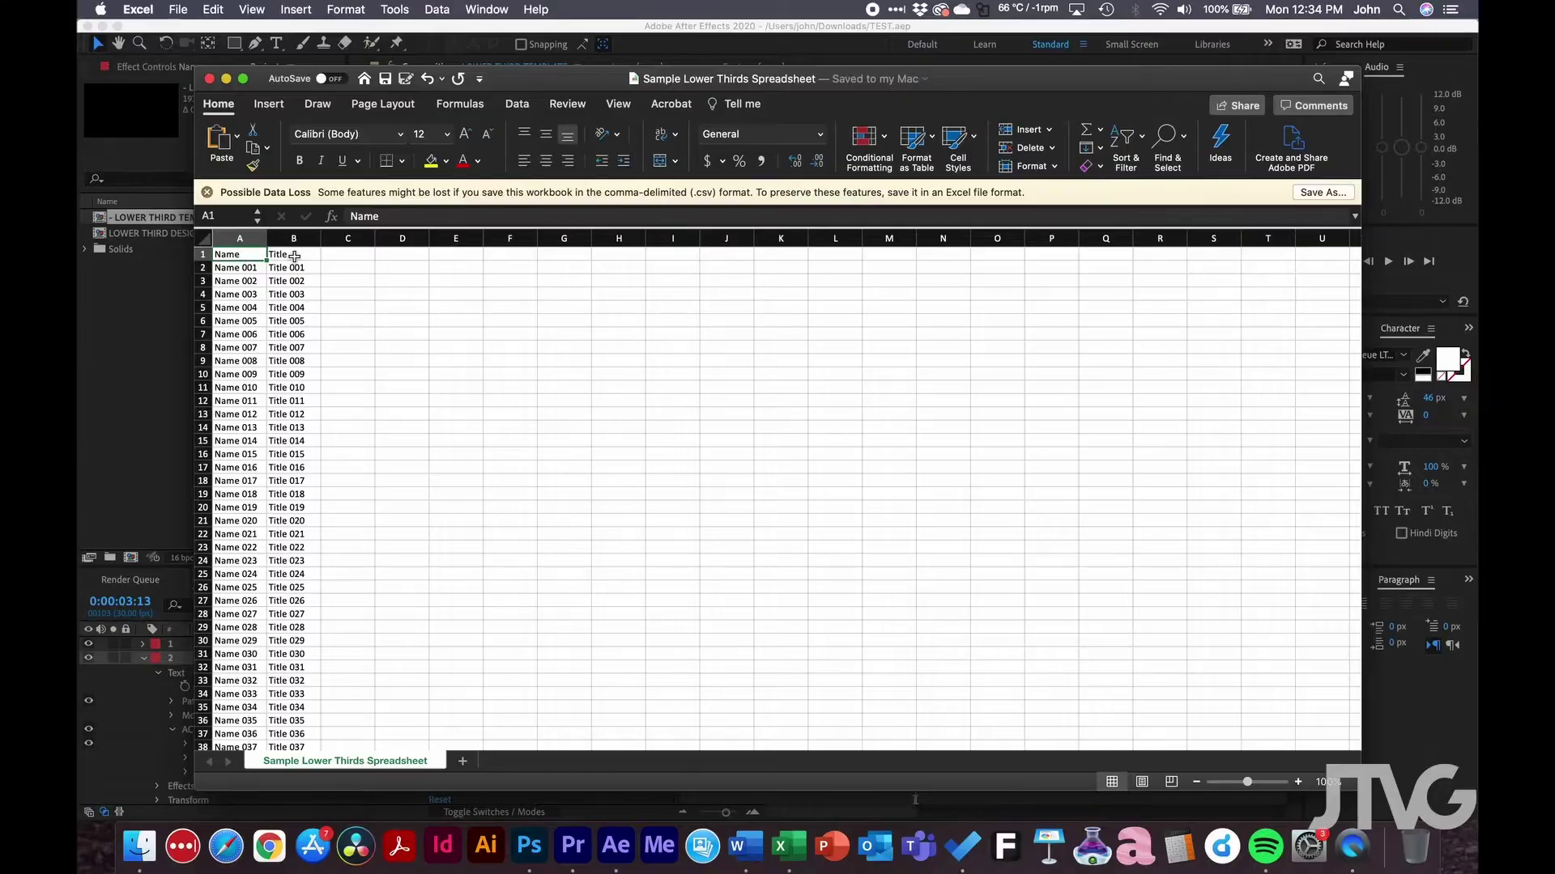
Review the spreadsheet's Name and Title columns and entries starting at Name 001.
click(295, 257)
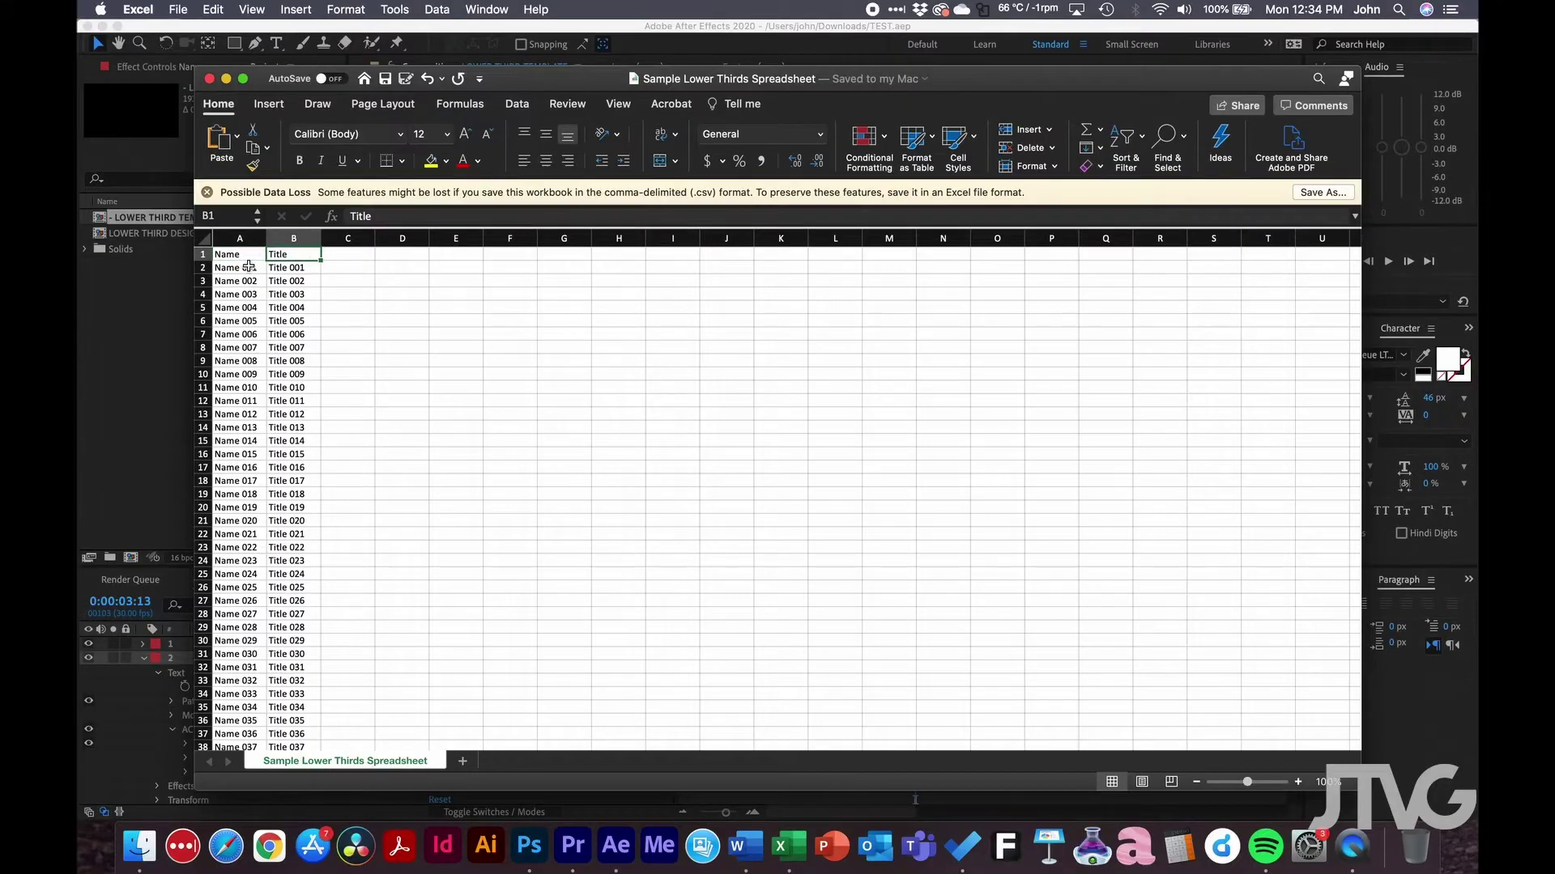
click(246, 268)
drag(252, 270, 279, 548)
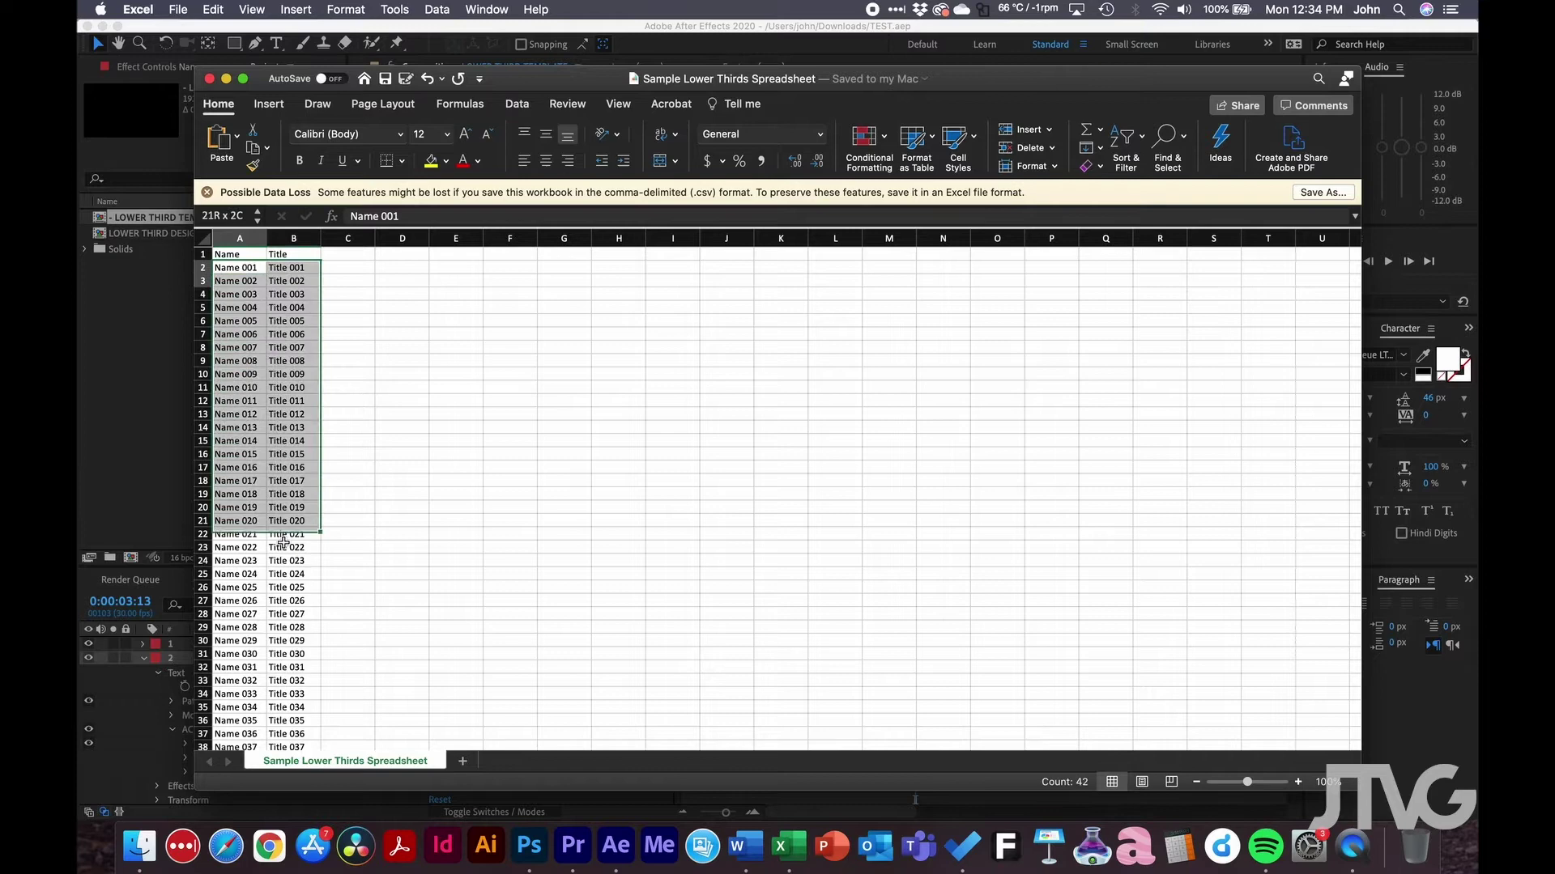
click(244, 597)
scroll(259, 404, up, 2)
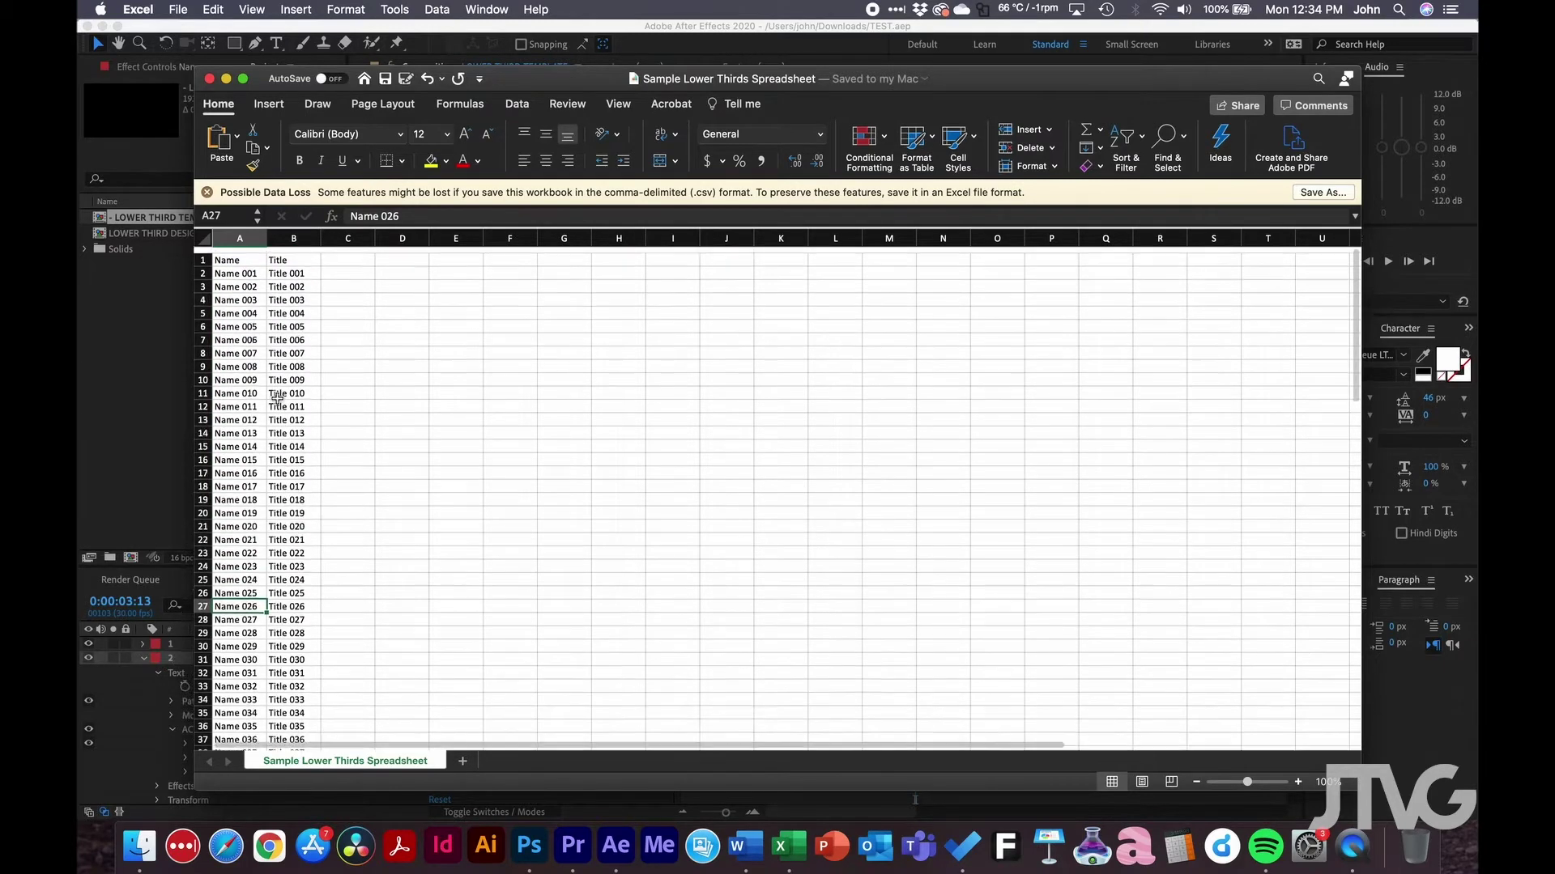
Save the spreadsheet to Downloads as Comma Separated Values (.csv).
click(174, 9)
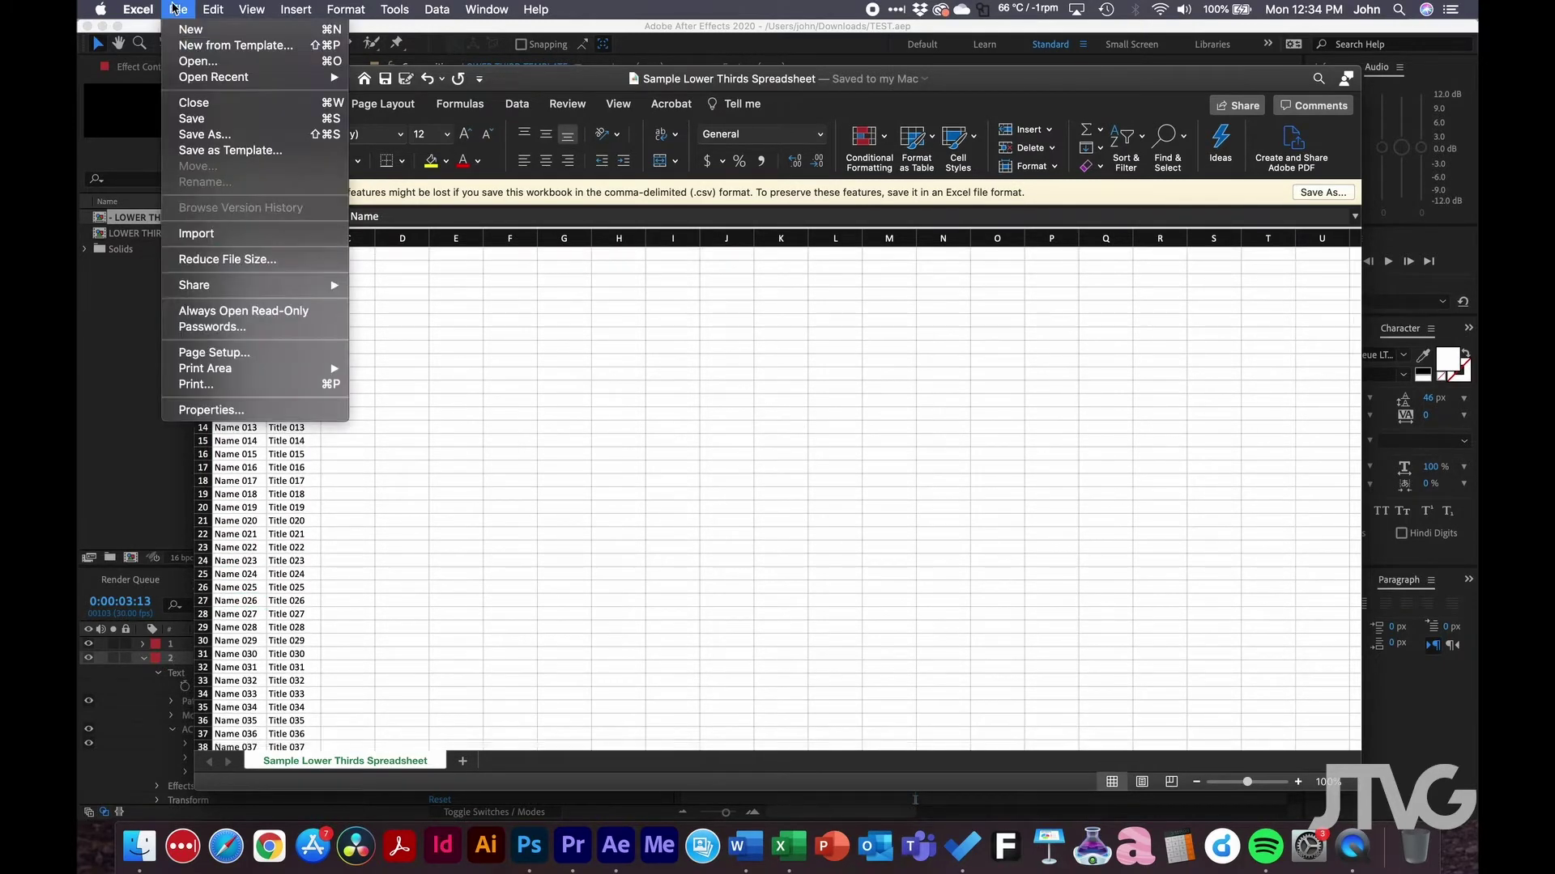
click(231, 137)
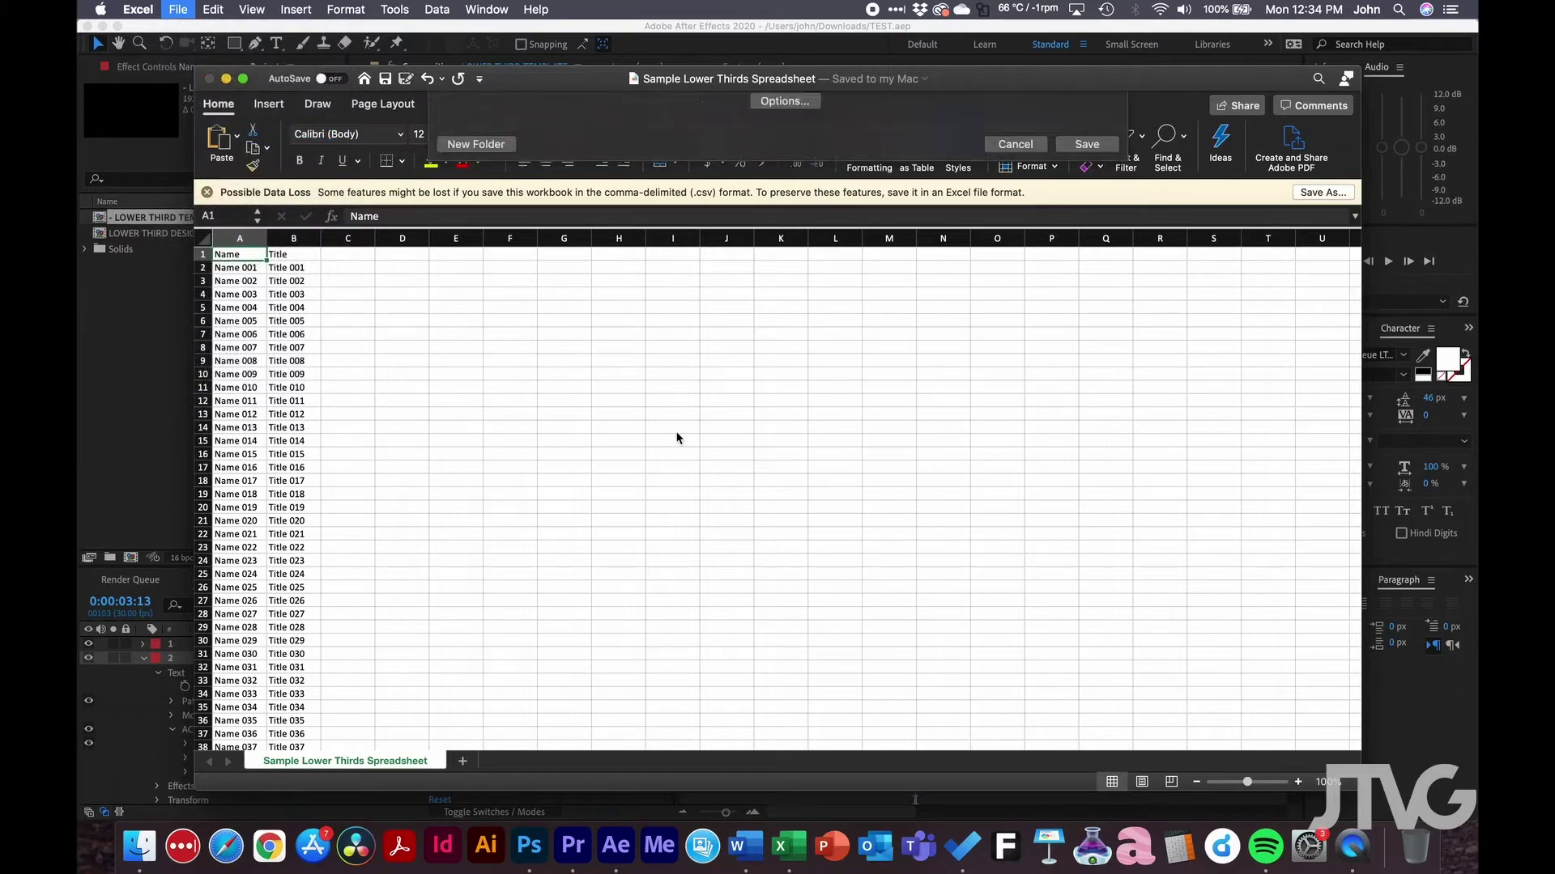
click(714, 276)
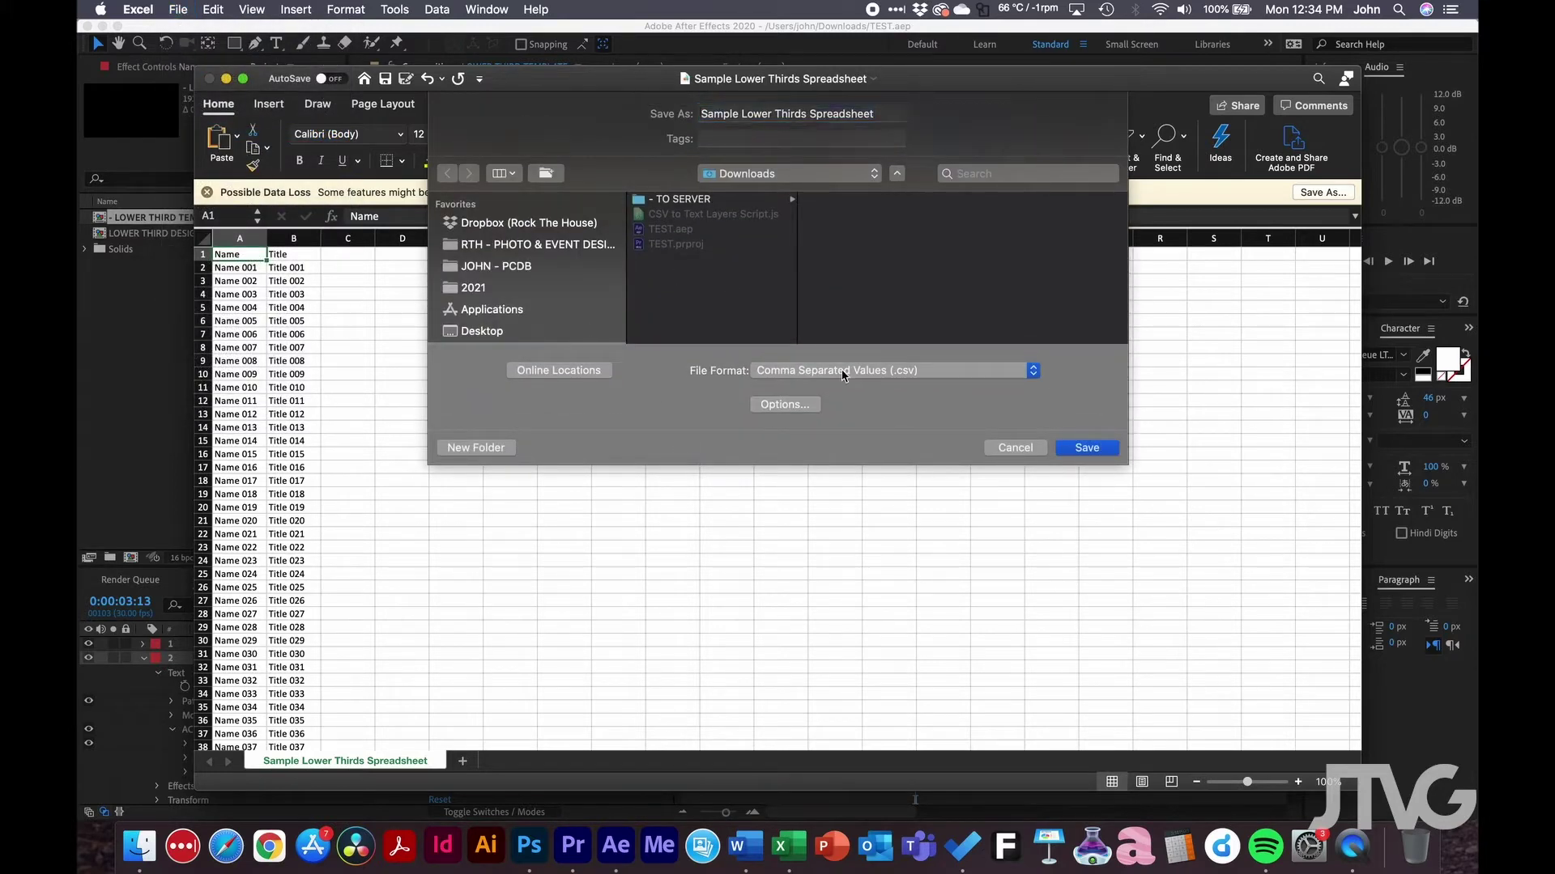
click(842, 373)
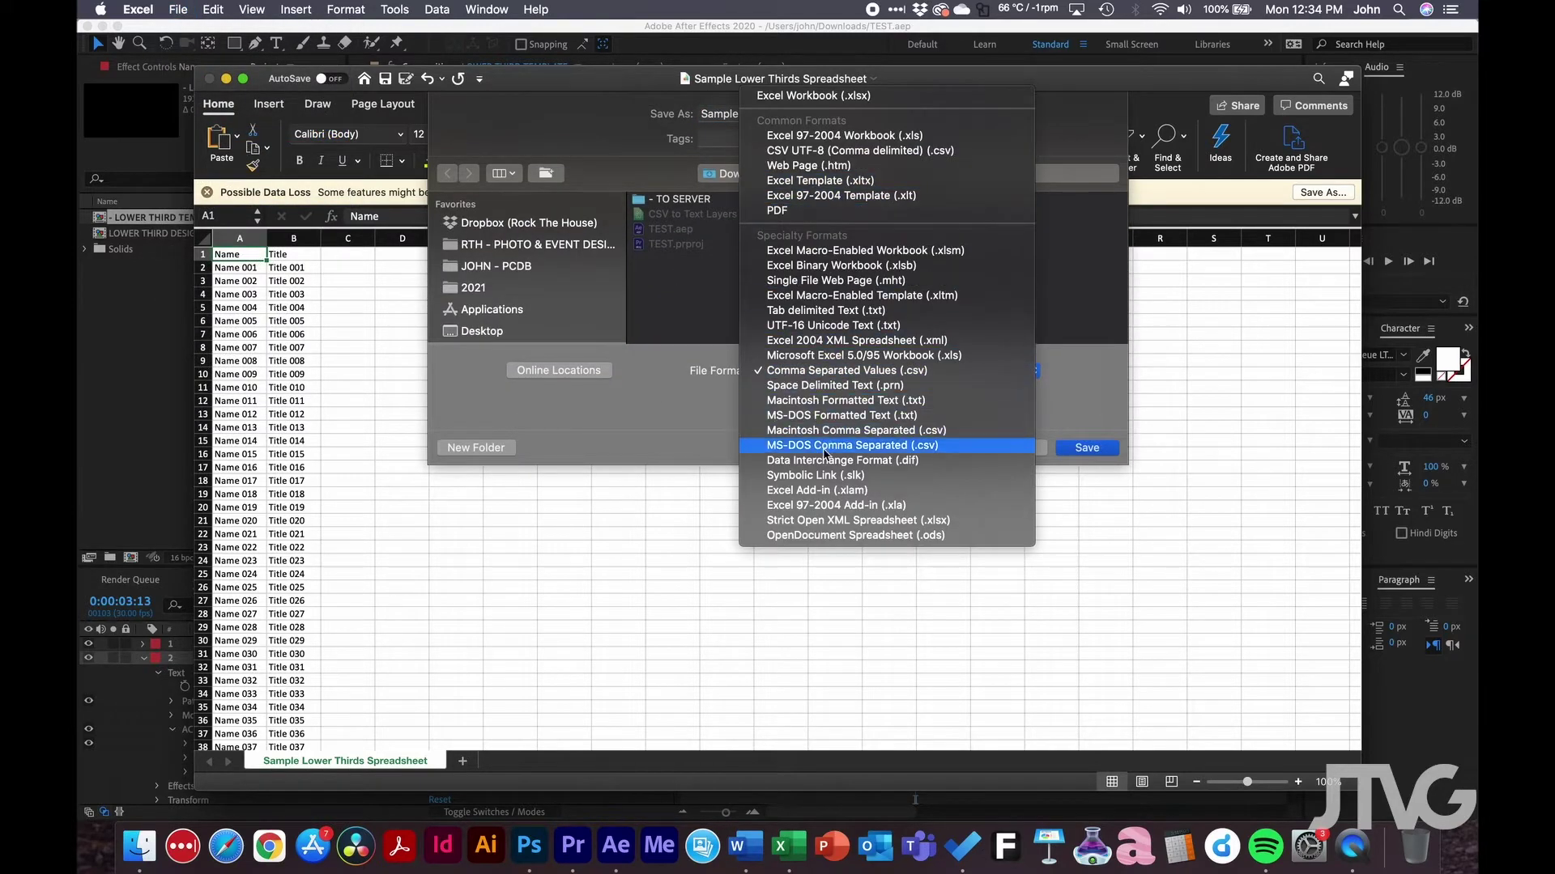
click(897, 375)
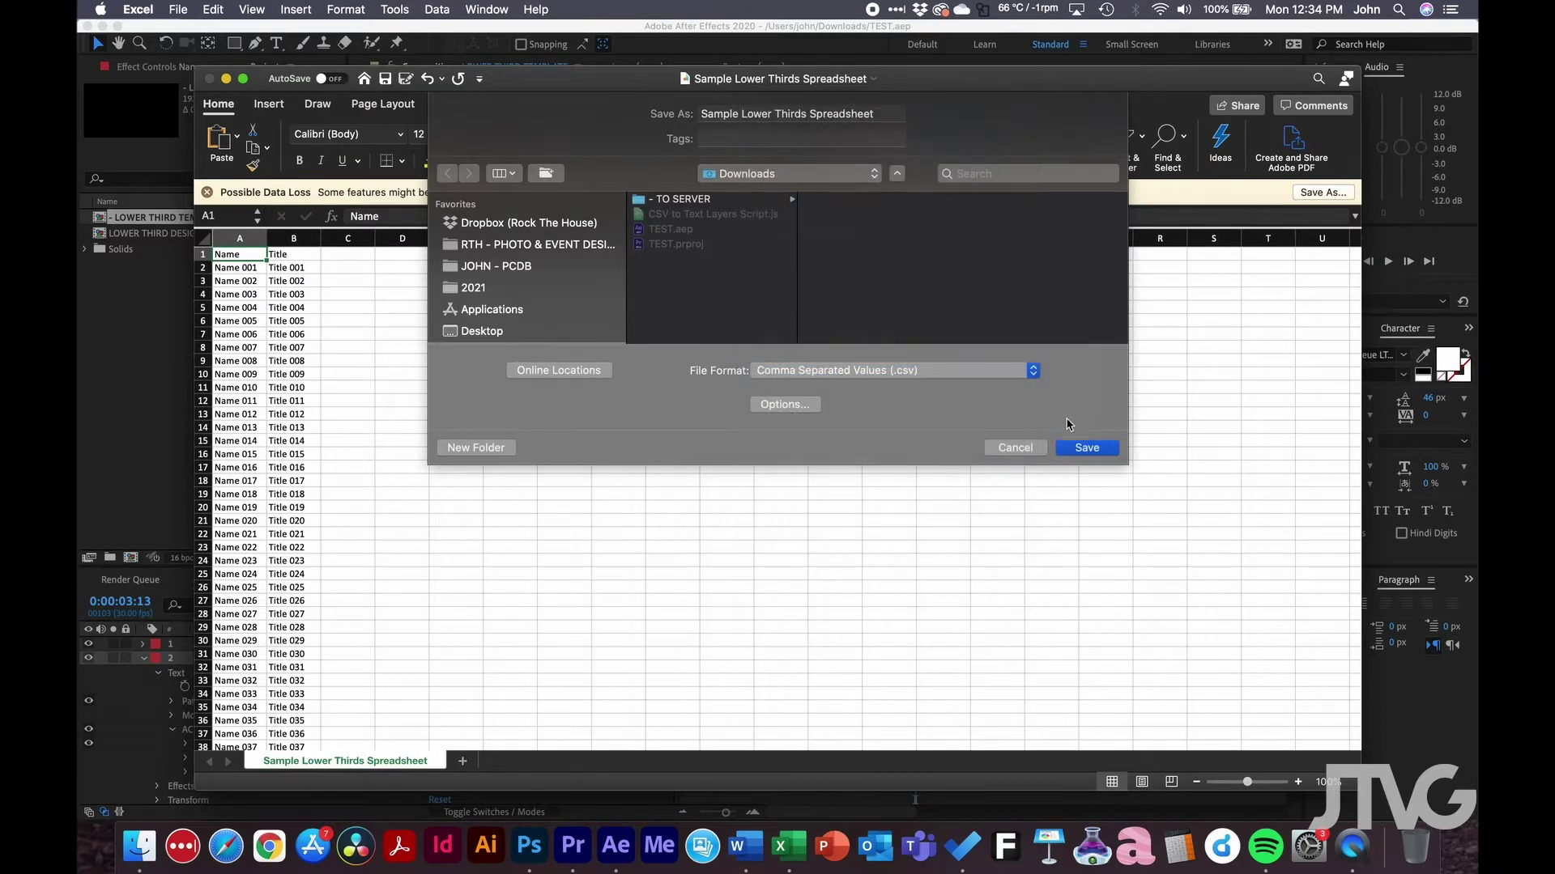
click(1086, 450)
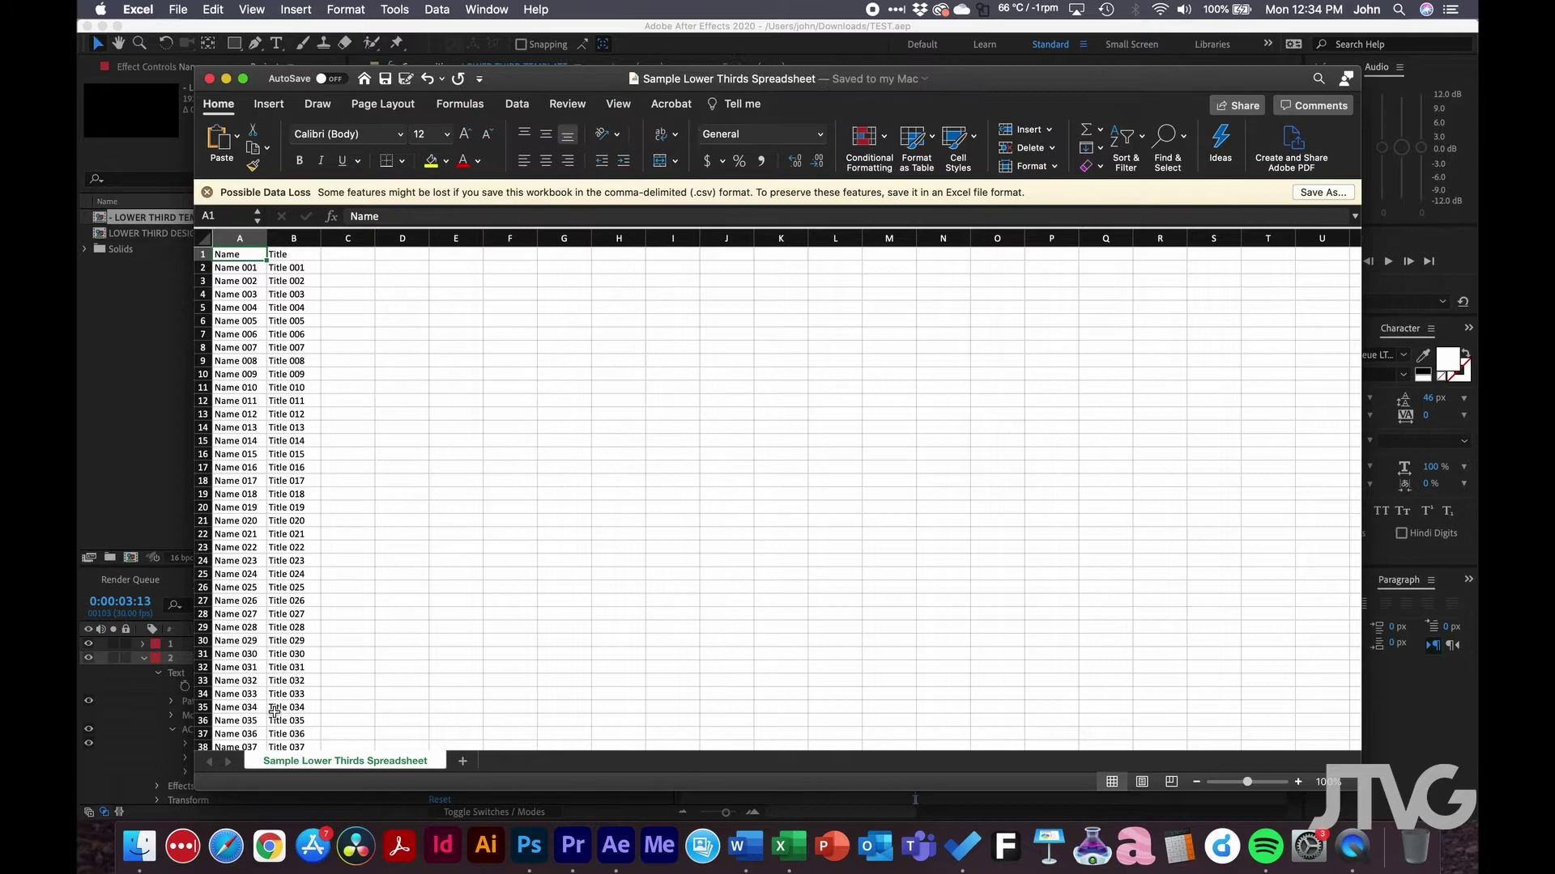
click(139, 846)
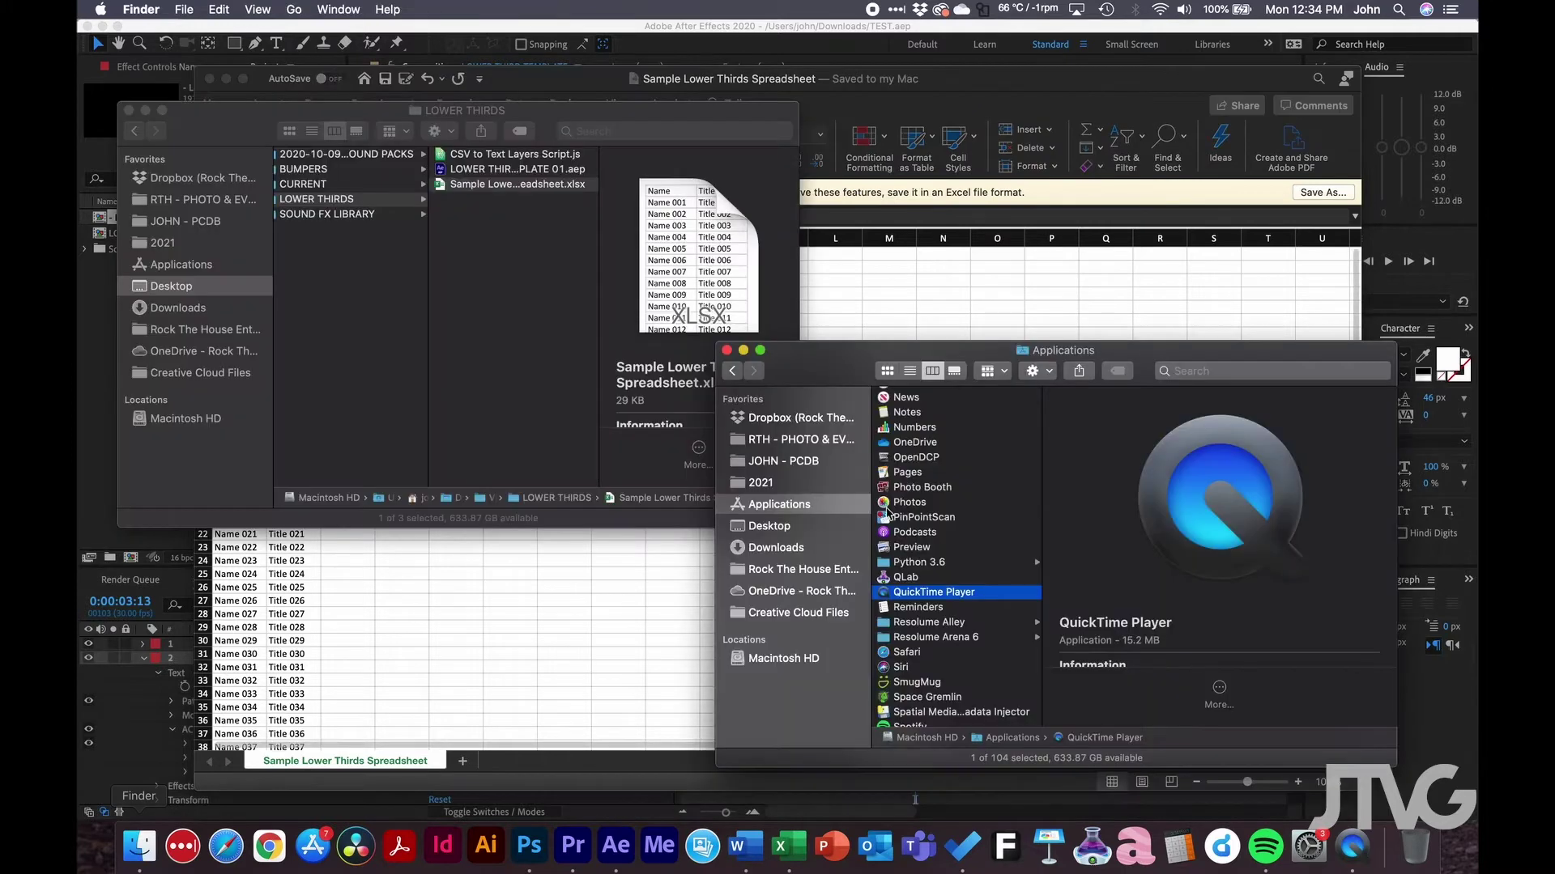
Quick Look Sample Lower Thirds Spreadsheet.csv in Downloads, then select the LOWER THIRD TEMPLATE comp in After Effects.
click(770, 549)
click(936, 425)
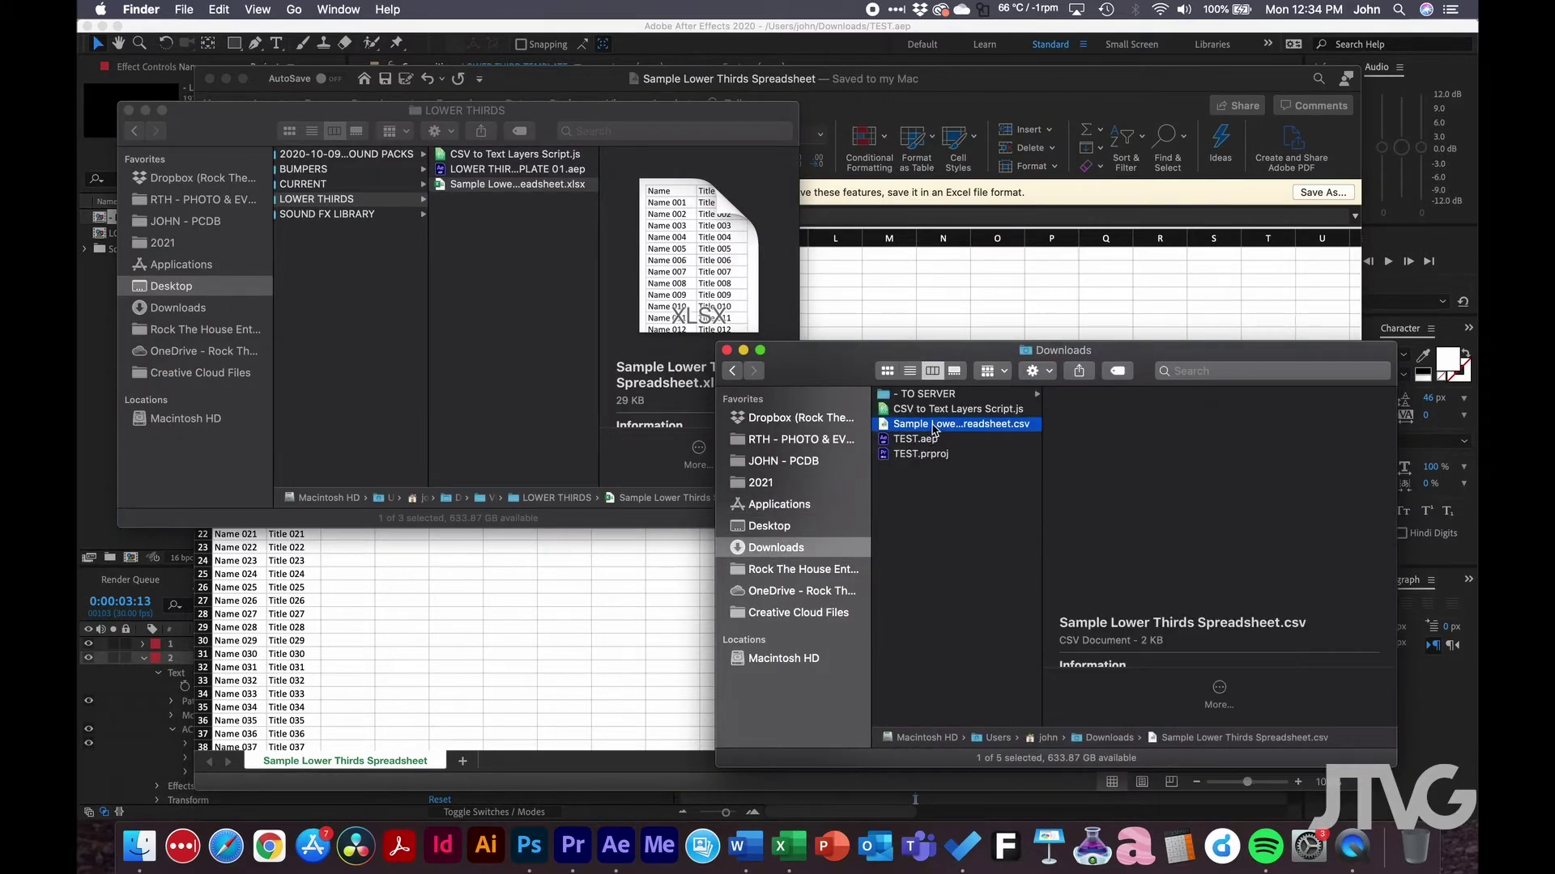
key(space)
scroll(746, 265, down, 10)
scroll(745, 265, up, 10)
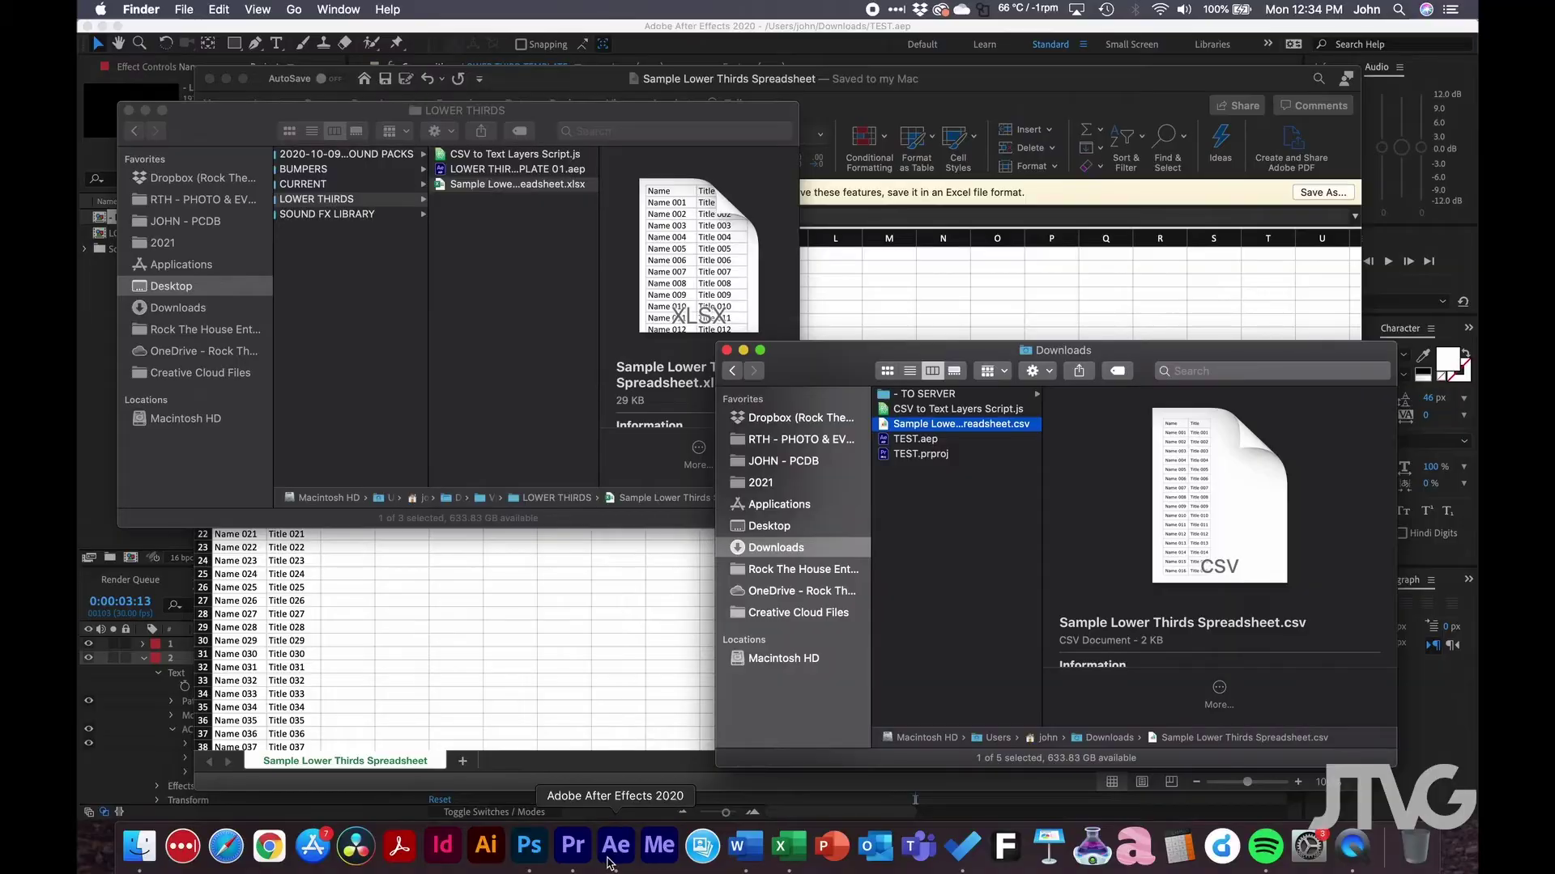
click(597, 850)
click(150, 218)
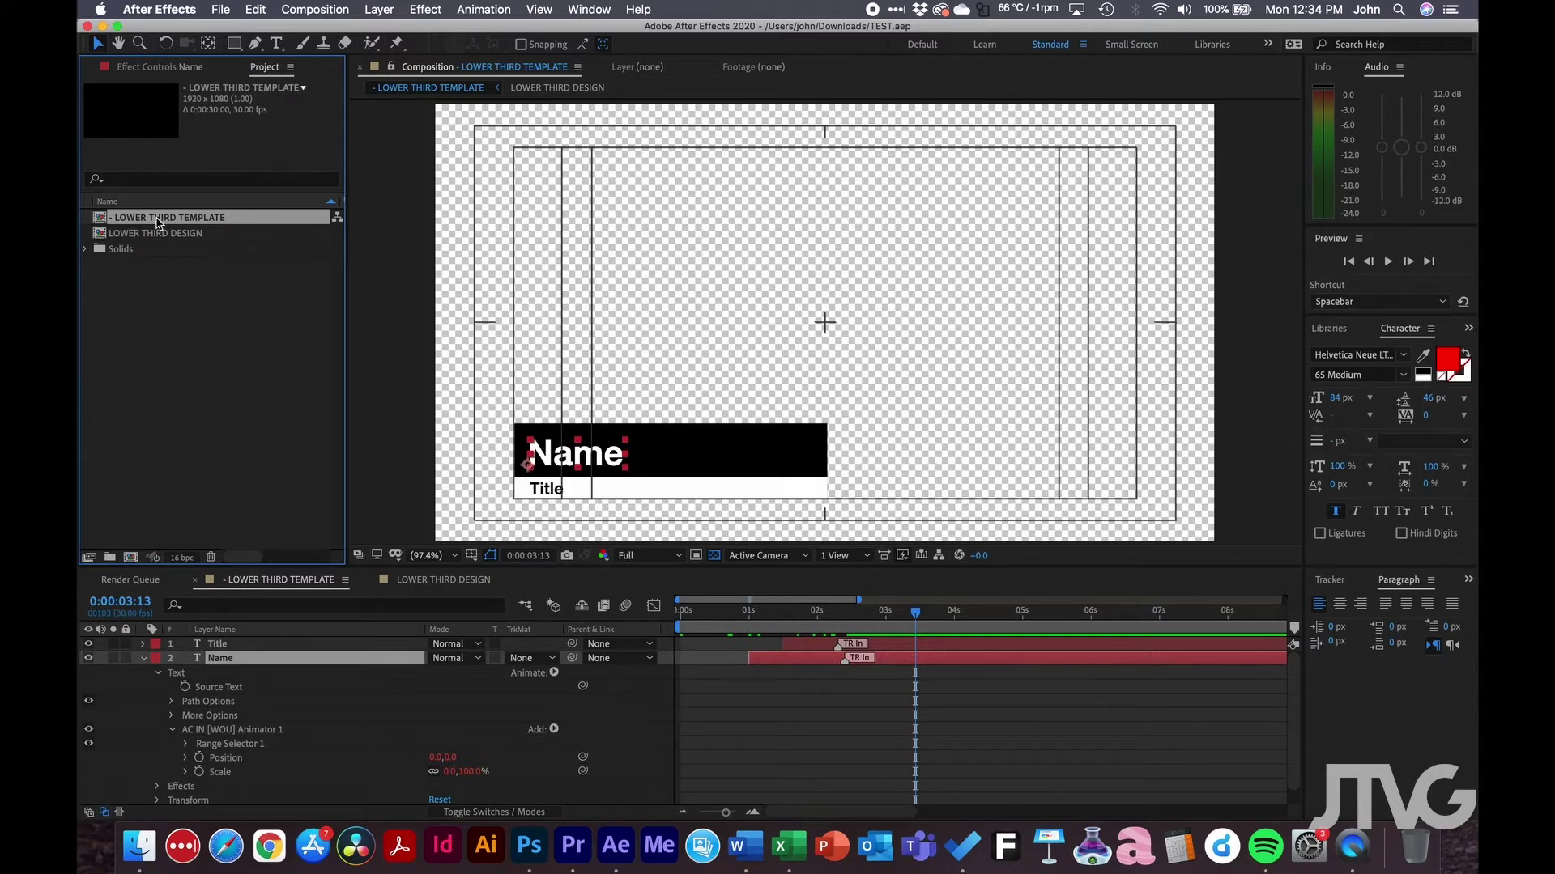
Run CSV to Text Layers Script.js and load the spreadsheet CSV to generate numbered comps.
click(219, 10)
mouse_move(236, 441)
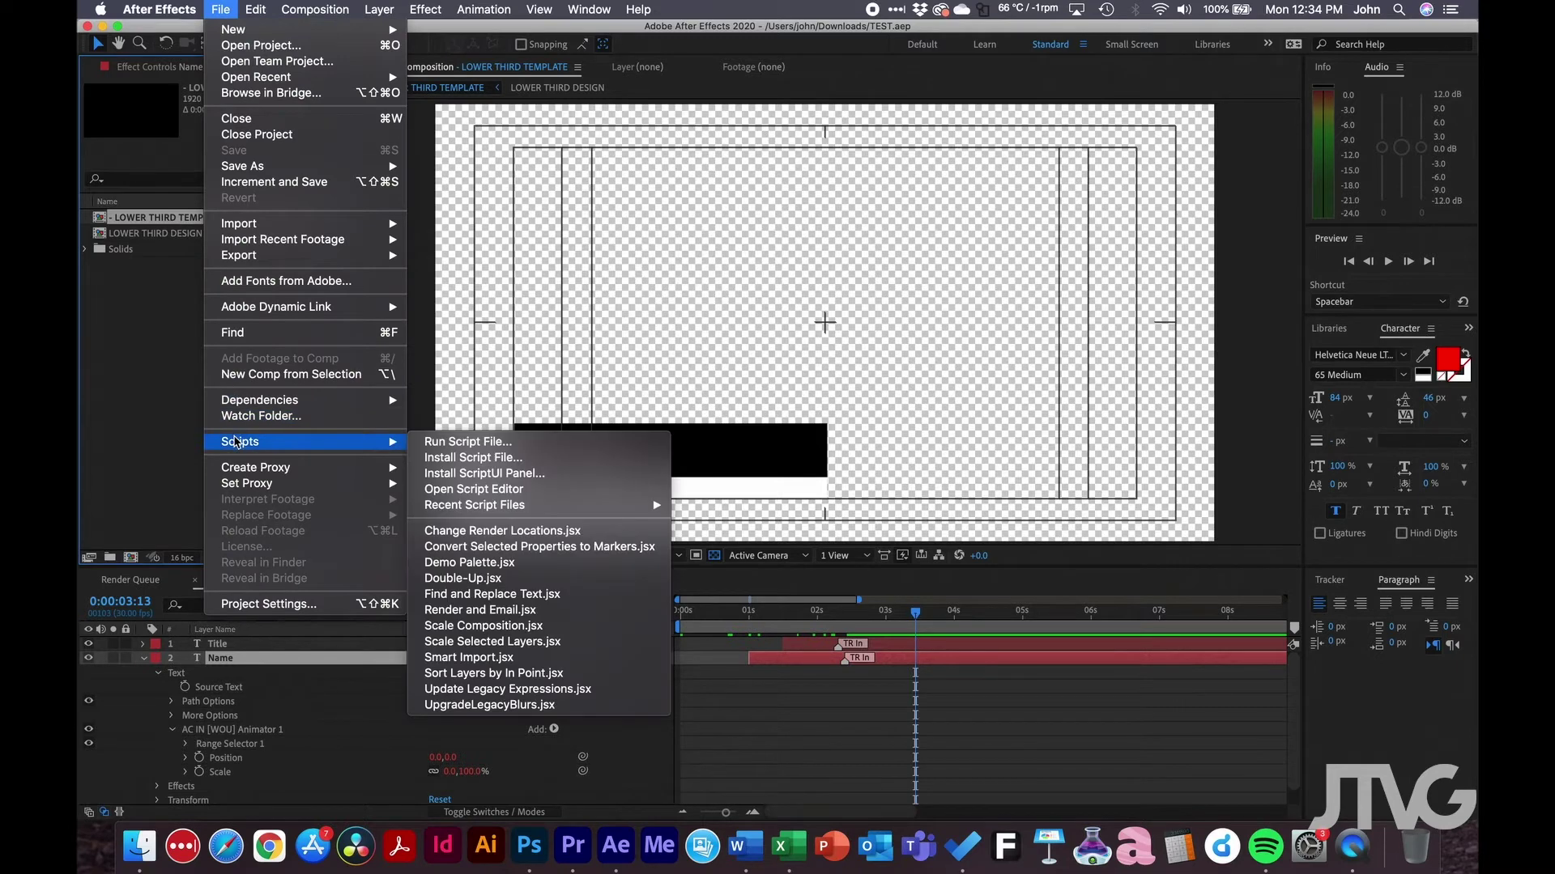
click(477, 442)
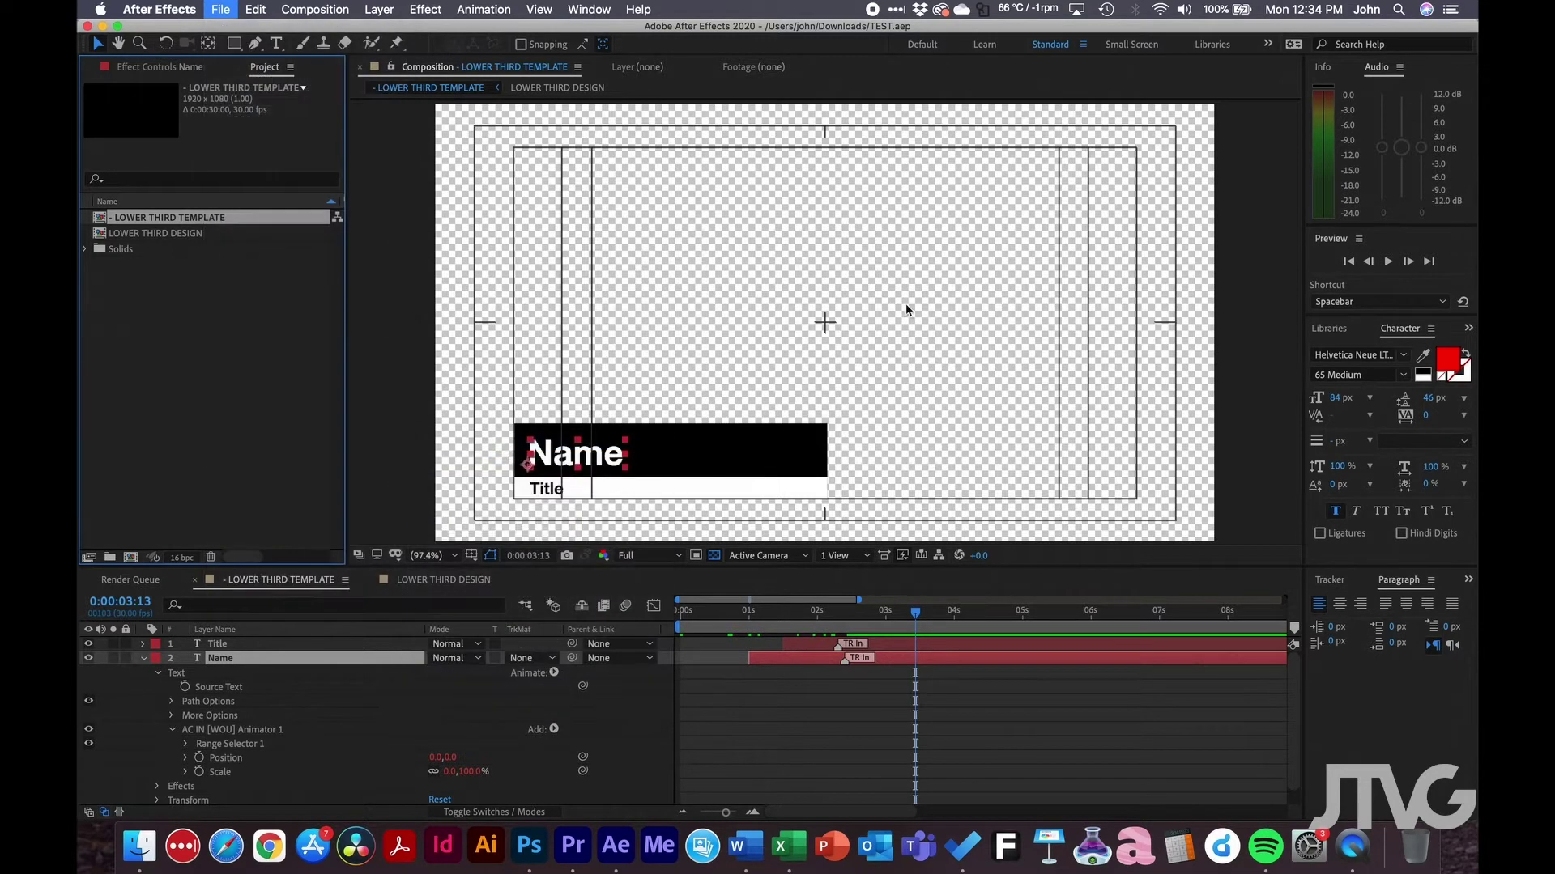
click(723, 131)
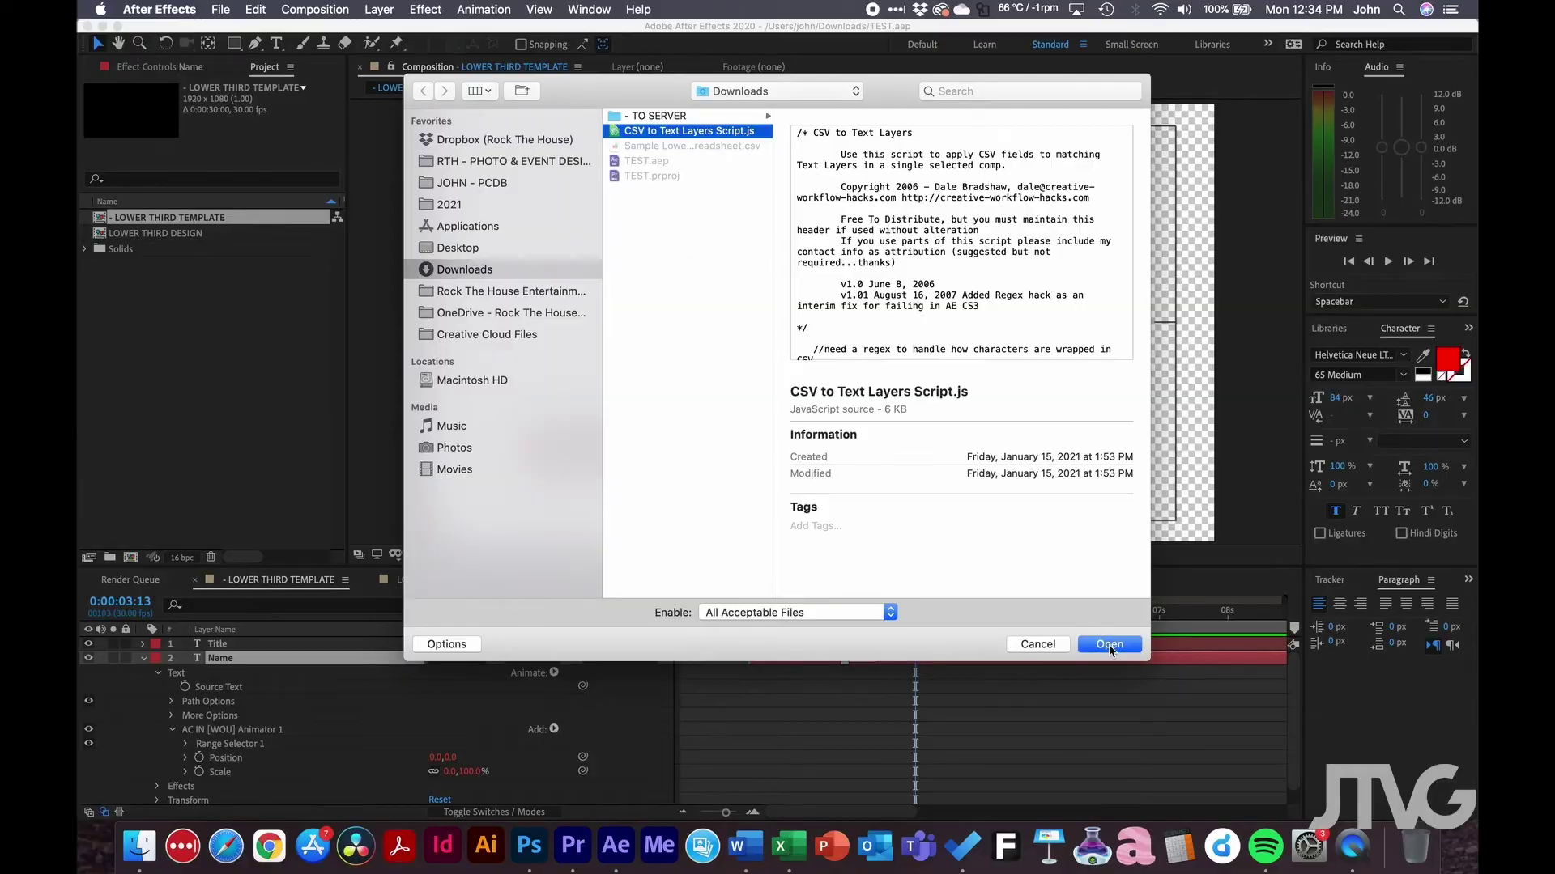
click(1109, 644)
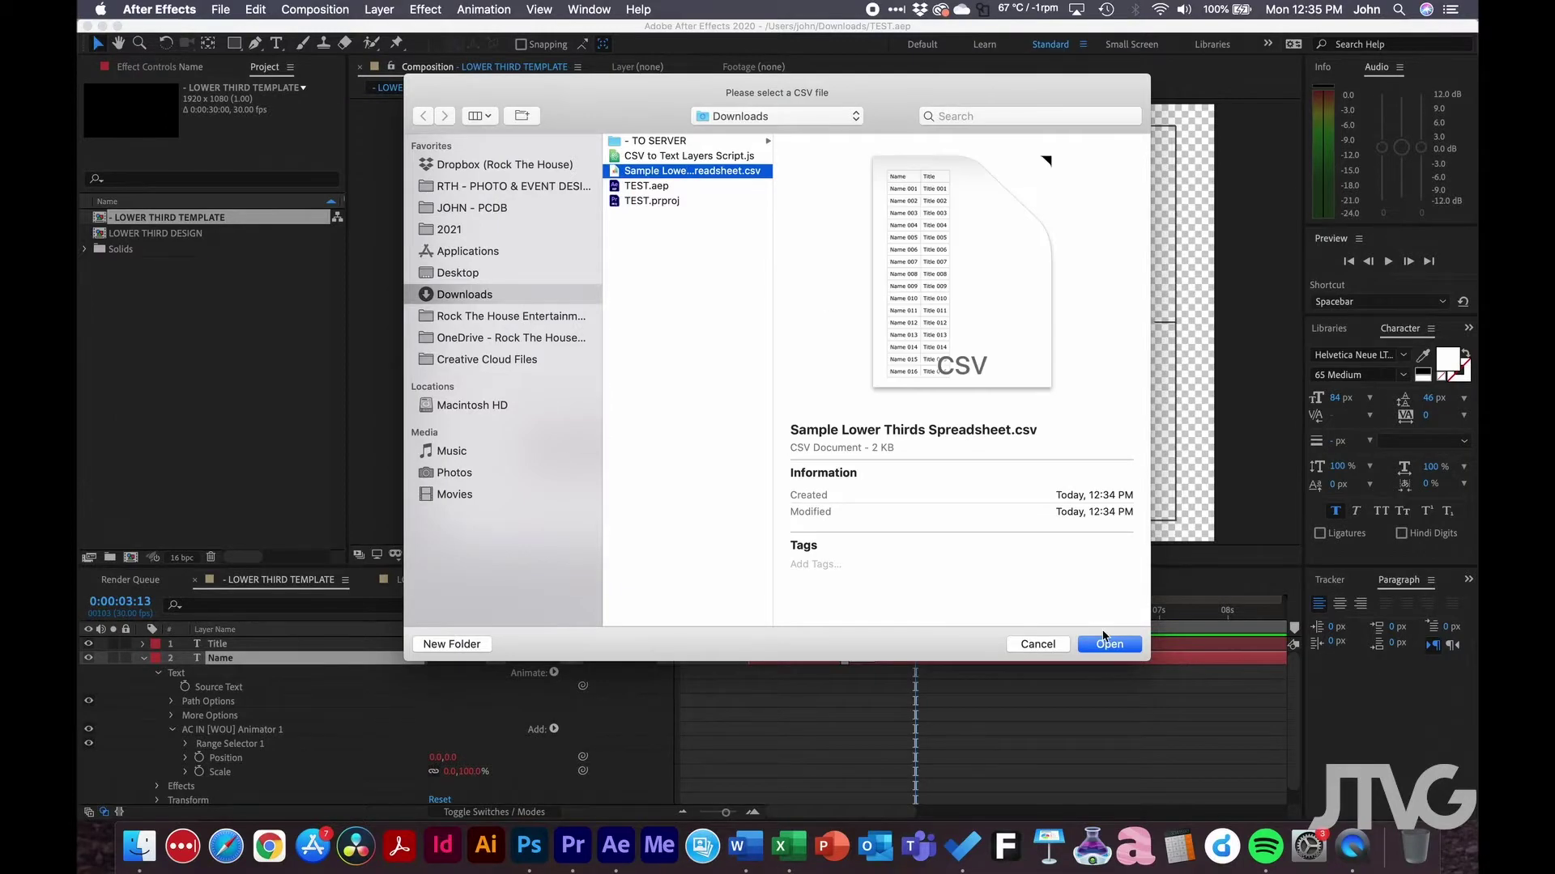
click(1107, 643)
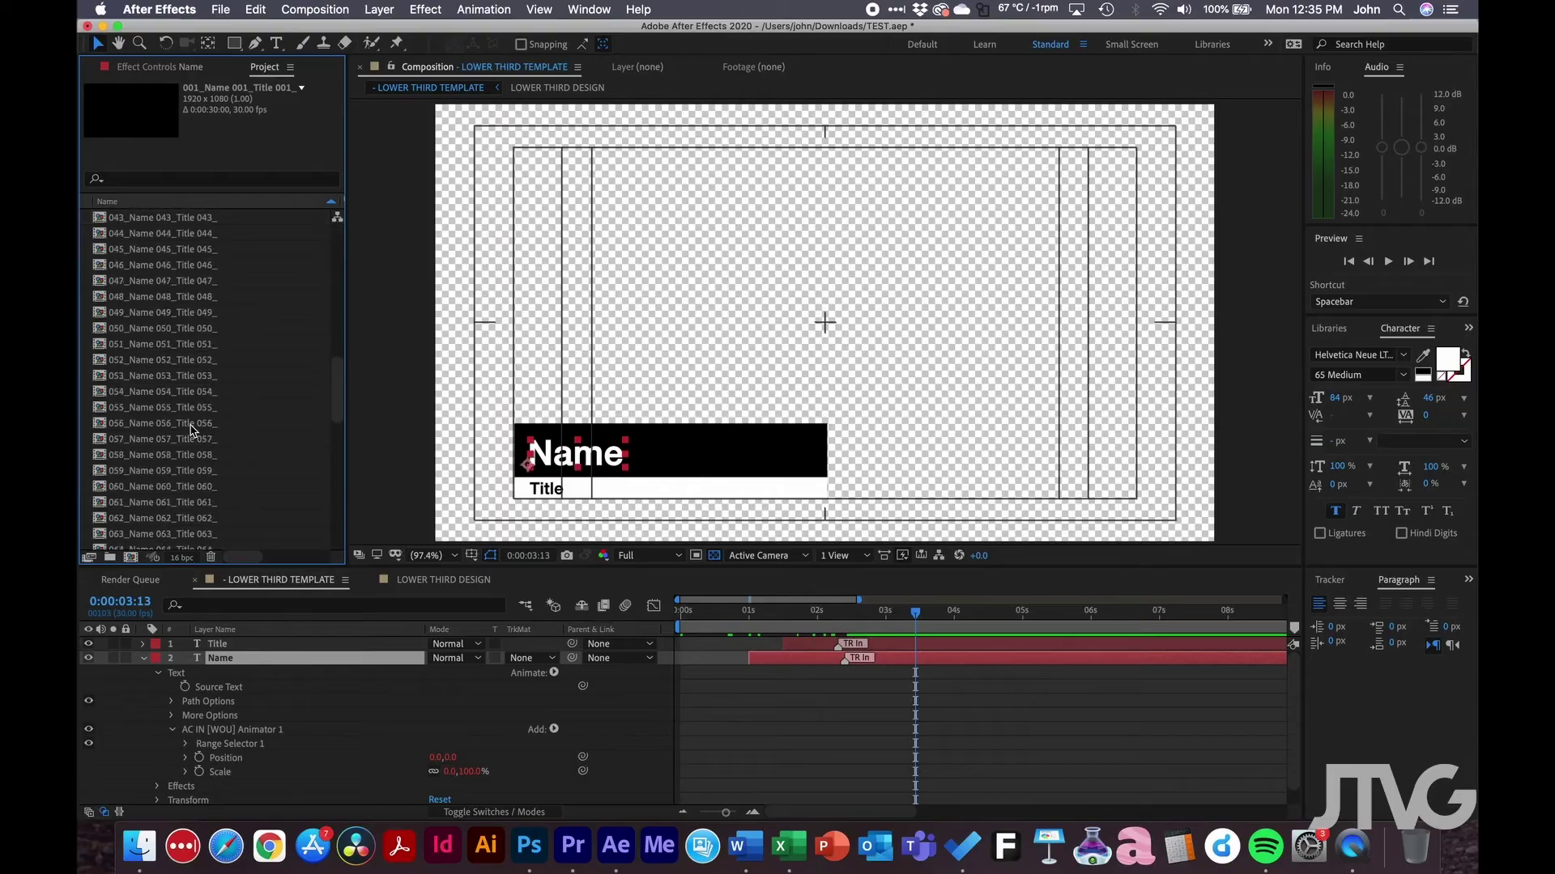
Open comp 070_Name 070_Title 070_ and preview its animation.
double_click(186, 392)
key(space)
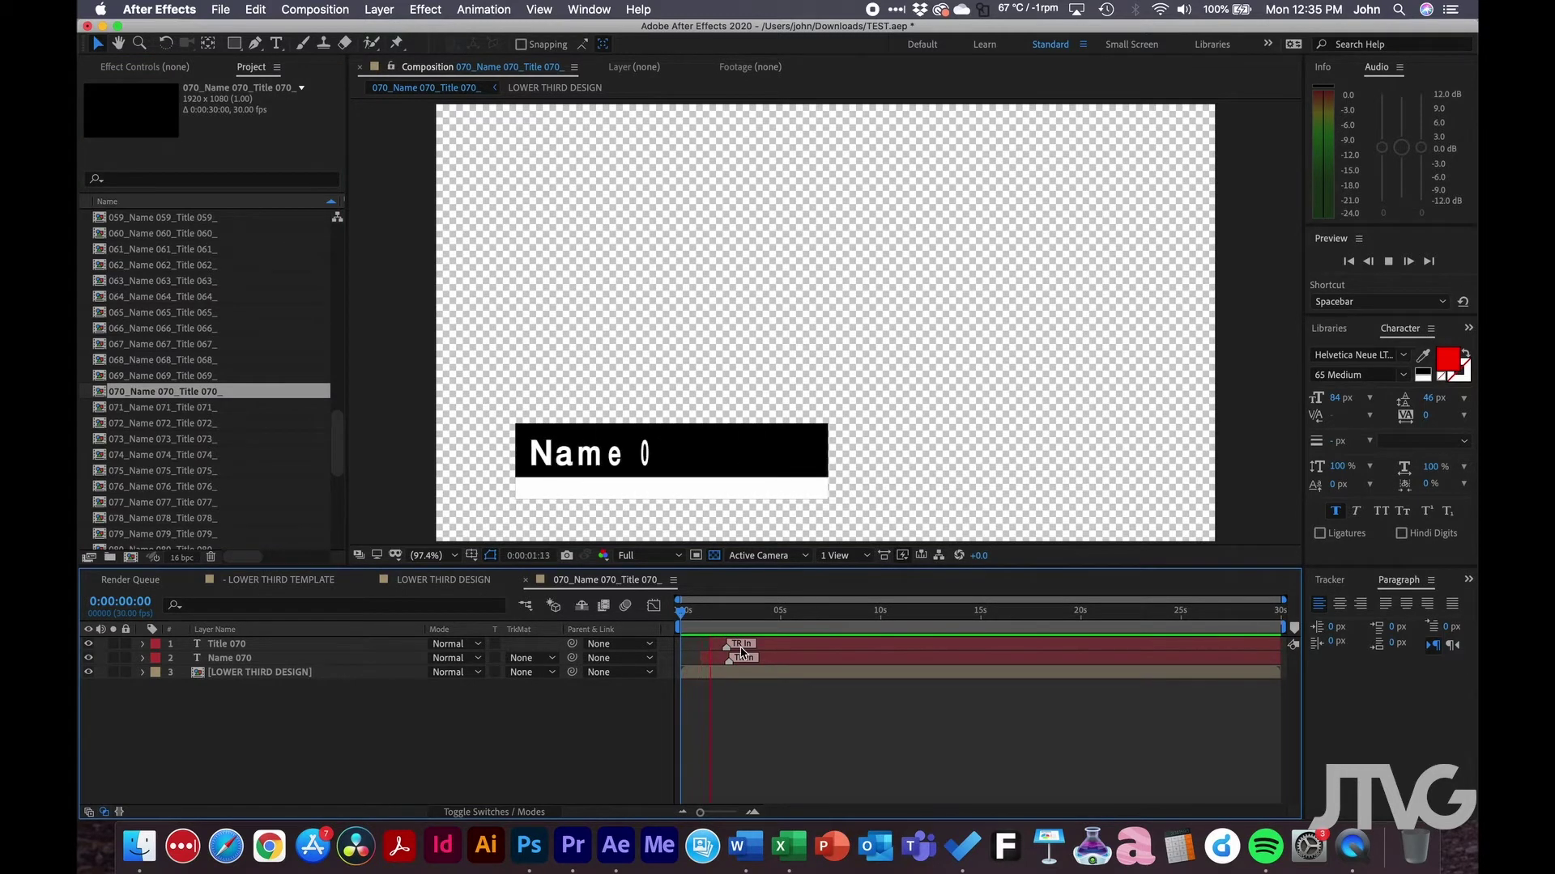
key(space)
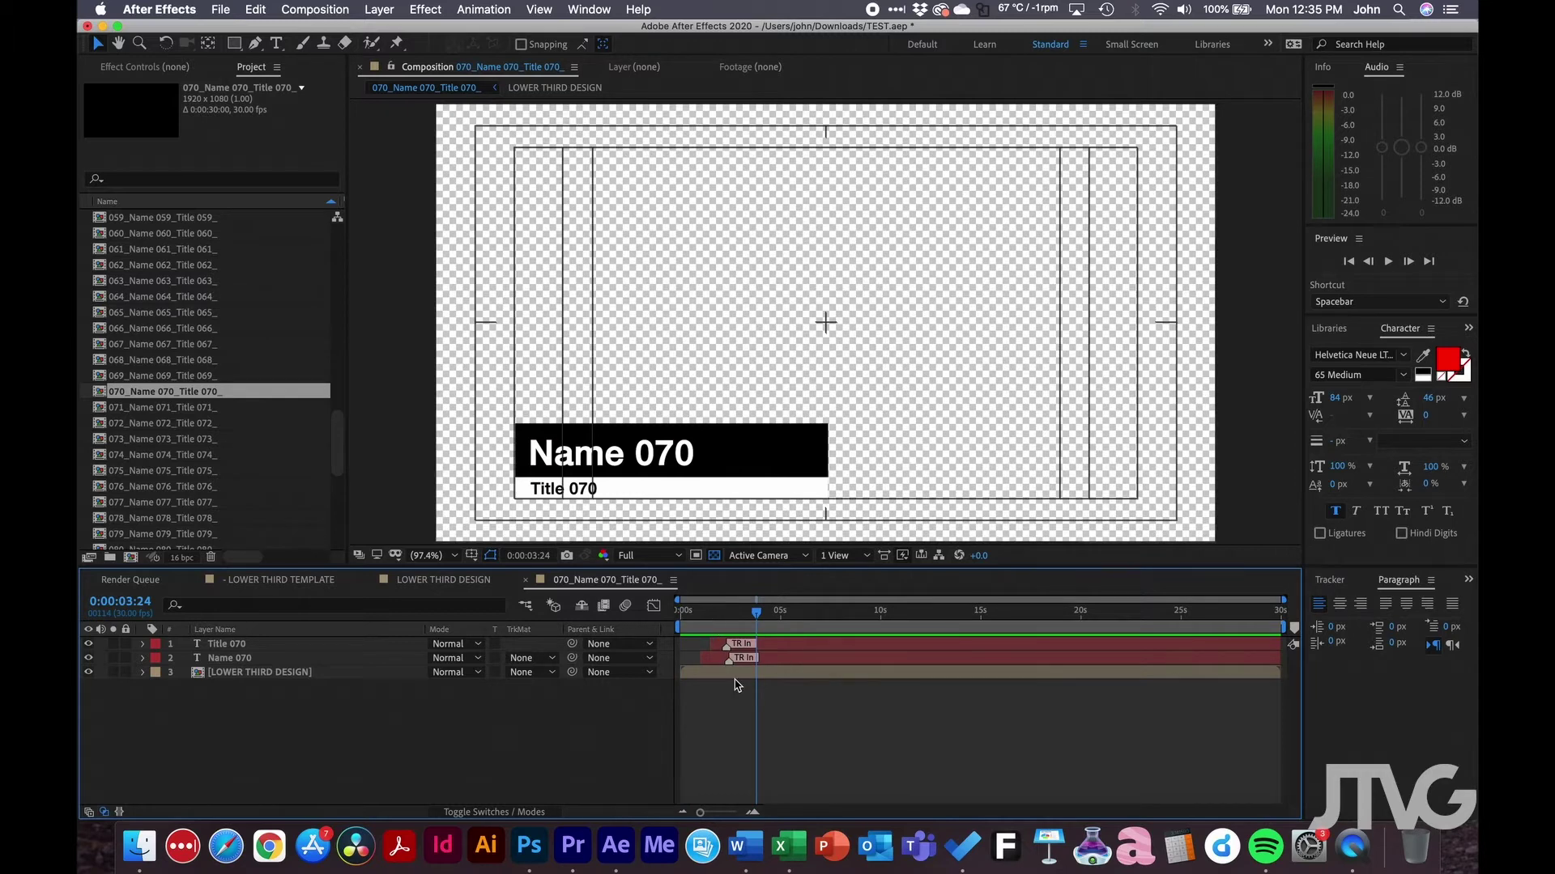
Inspect Title 070's Source Text, then open the LOWER THIRD DESIGN precomp.
click(198, 645)
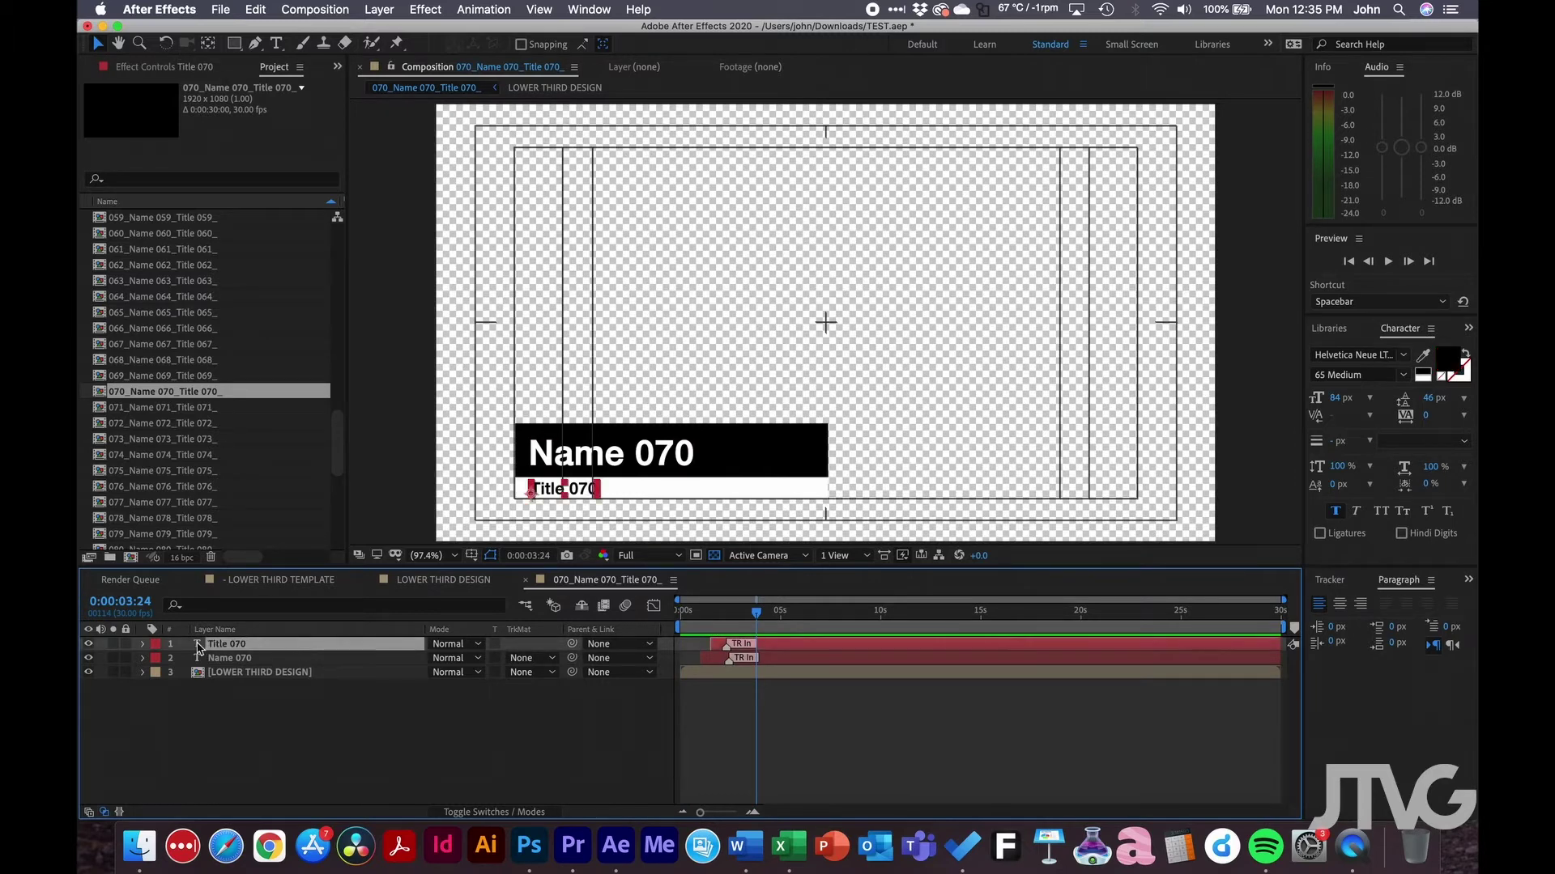
click(143, 645)
click(157, 660)
click(219, 673)
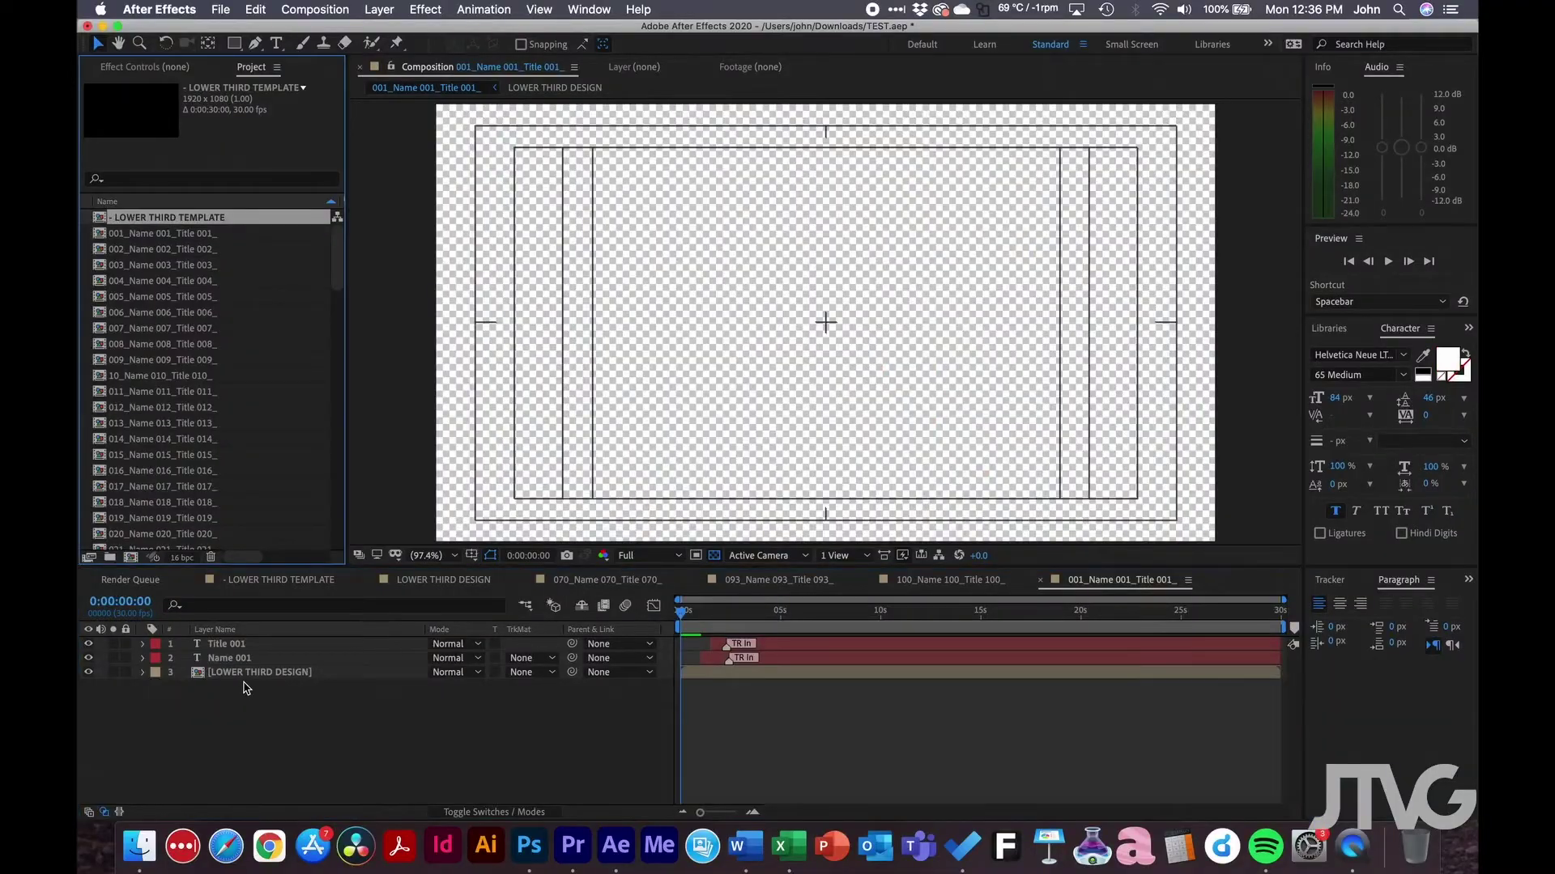
click(251, 673)
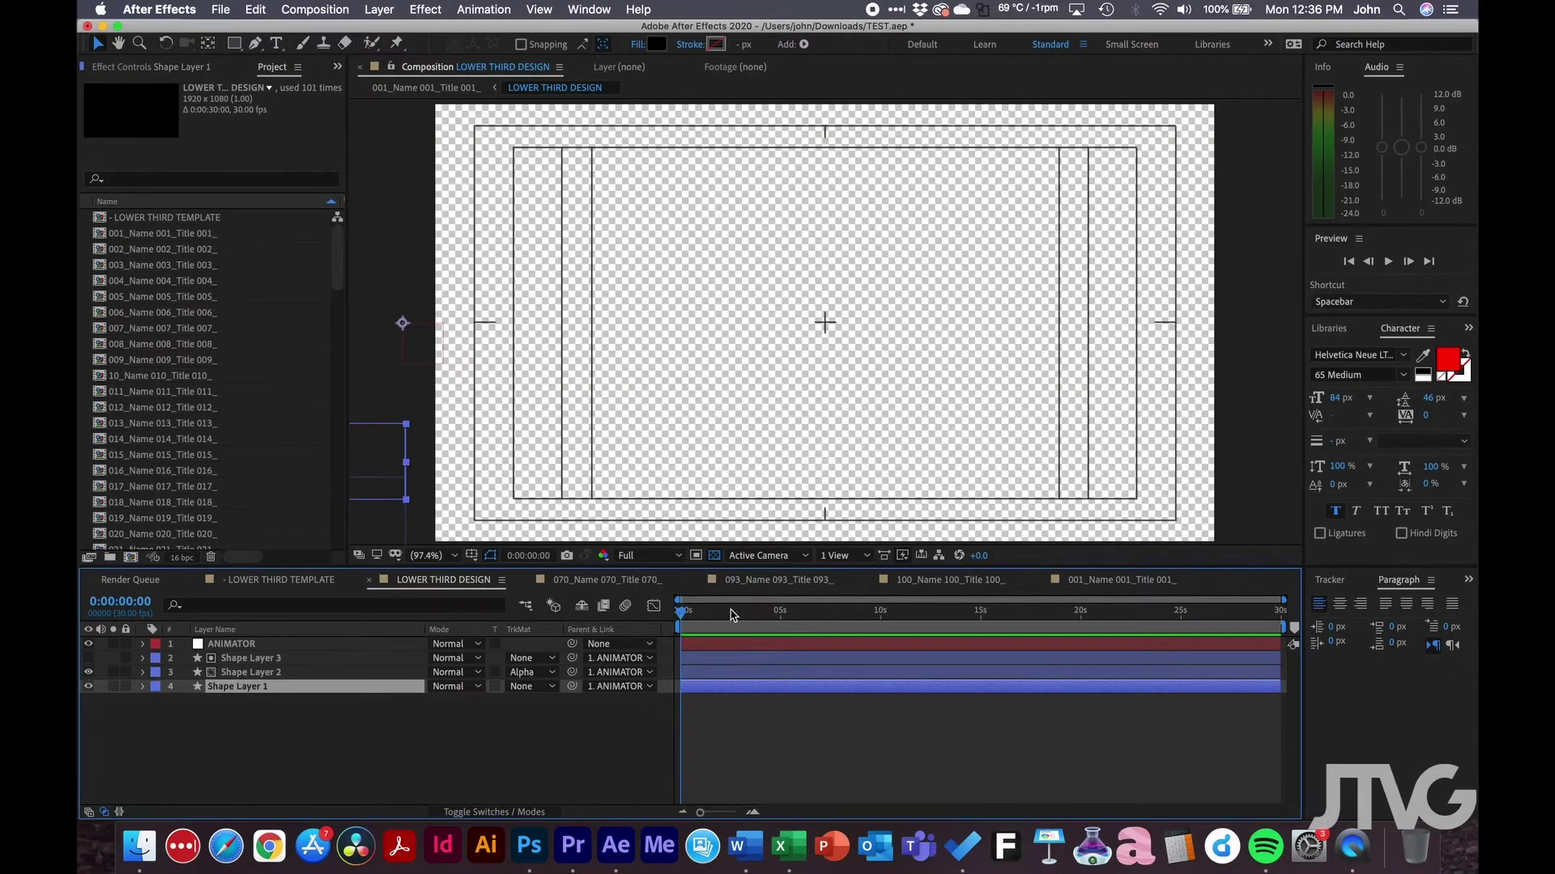
Set the LOWER THIRD DESIGN bar fill to red FF0000, then open comps 006 and 010.
drag(731, 614, 885, 619)
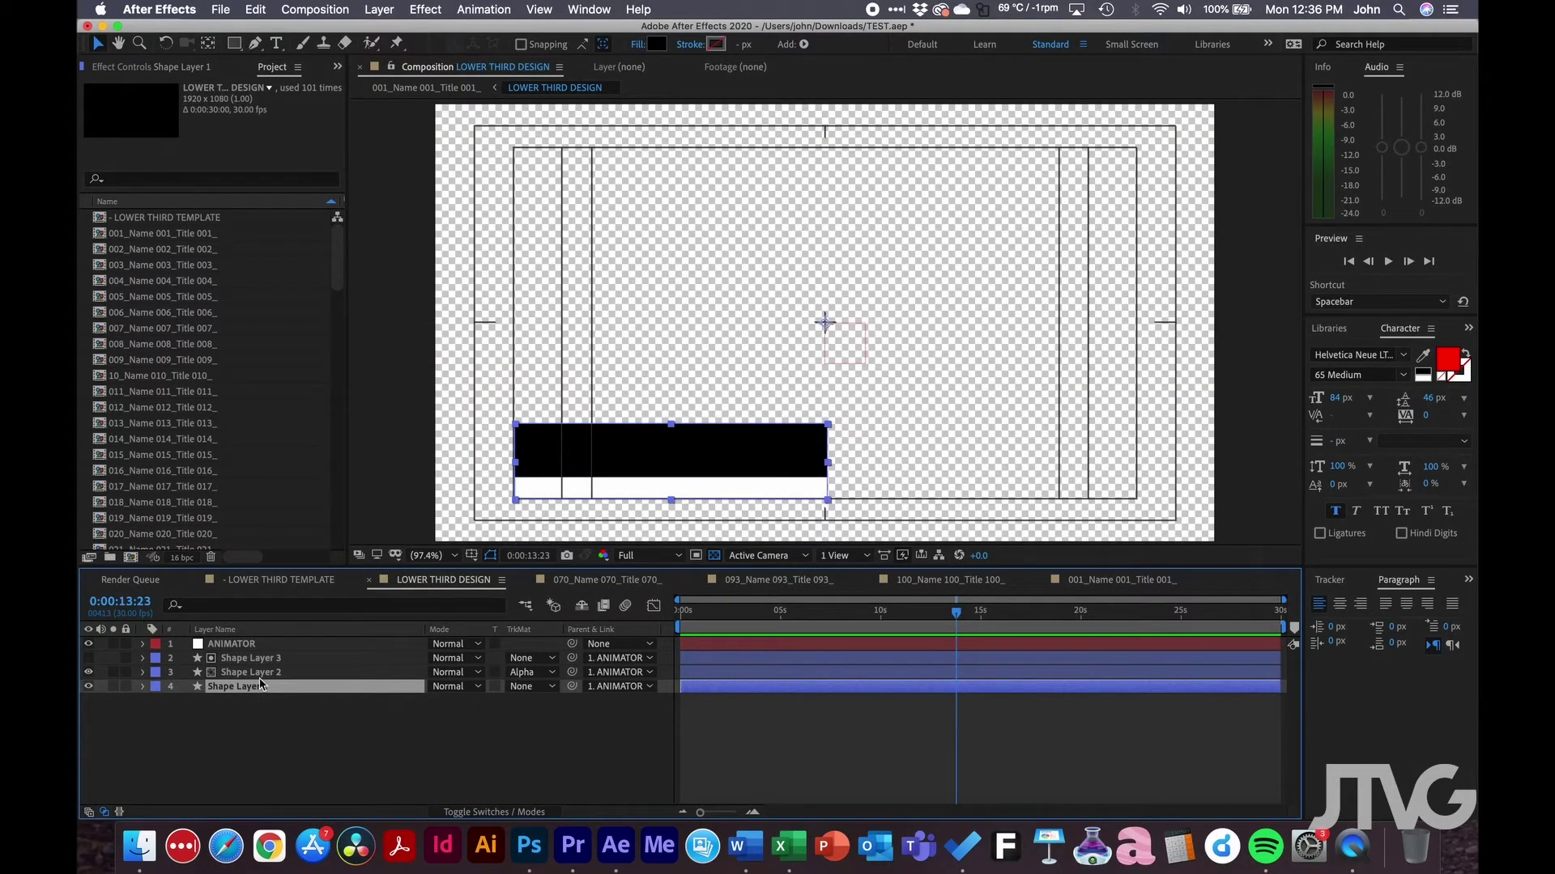
click(660, 46)
drag(227, 187, 438, 91)
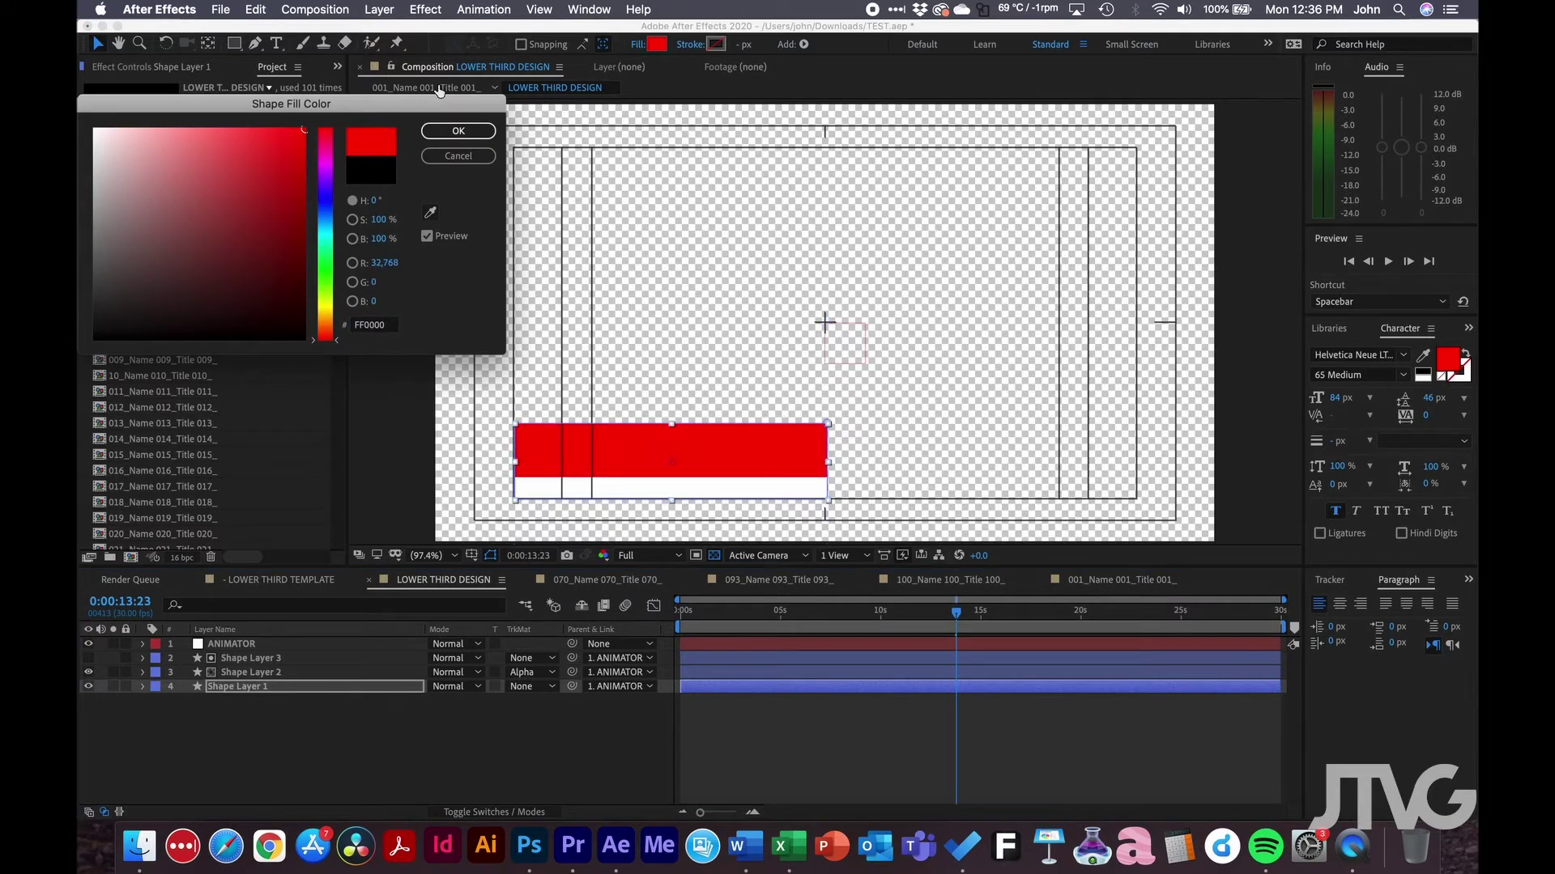
click(456, 132)
click(307, 754)
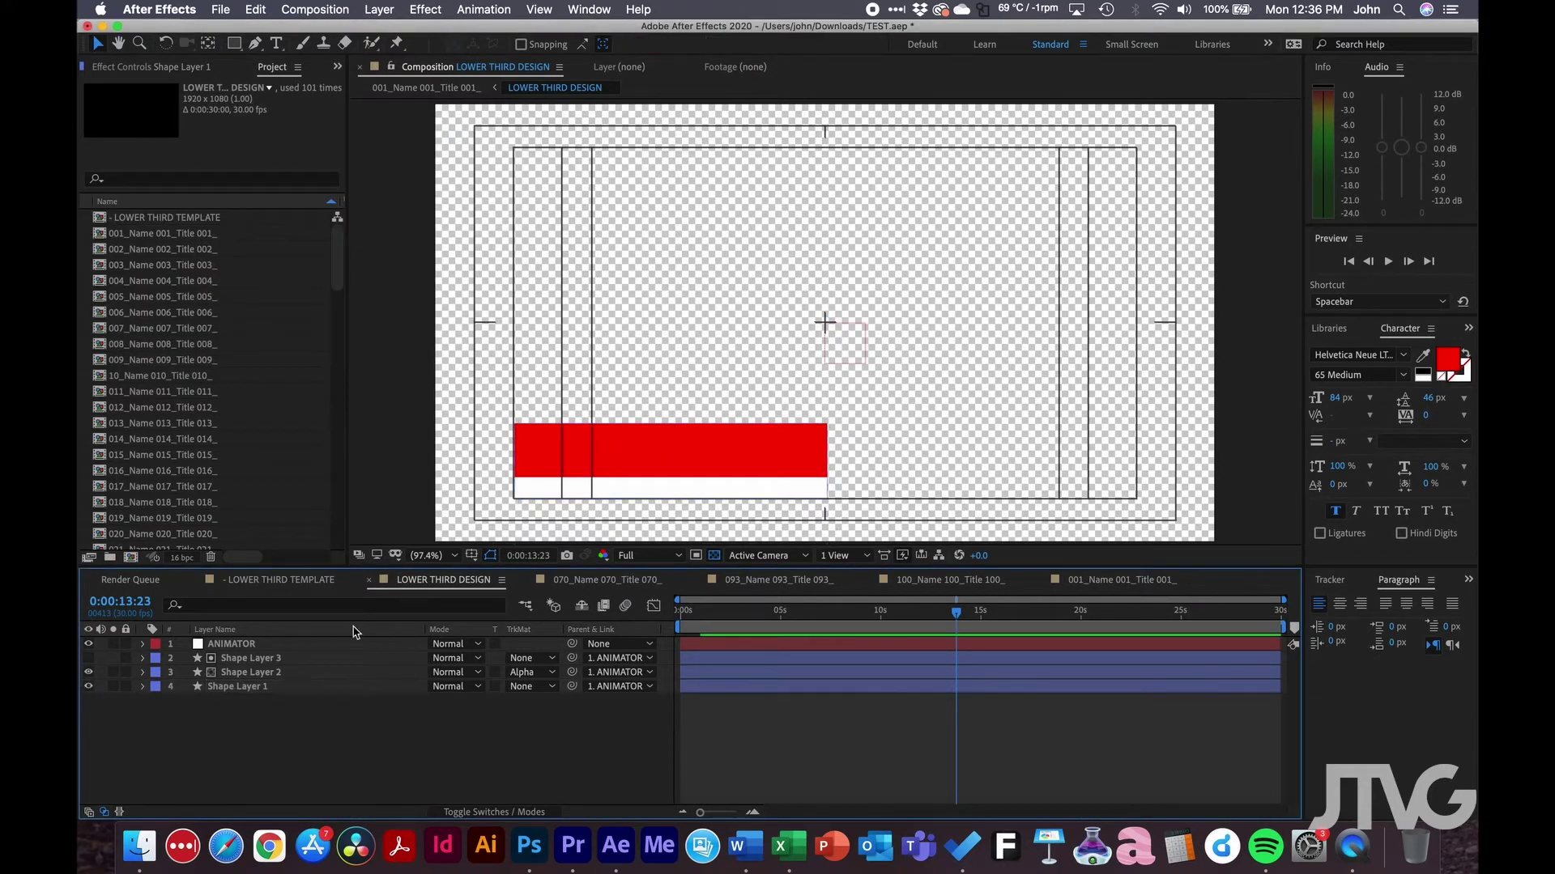
double_click(174, 312)
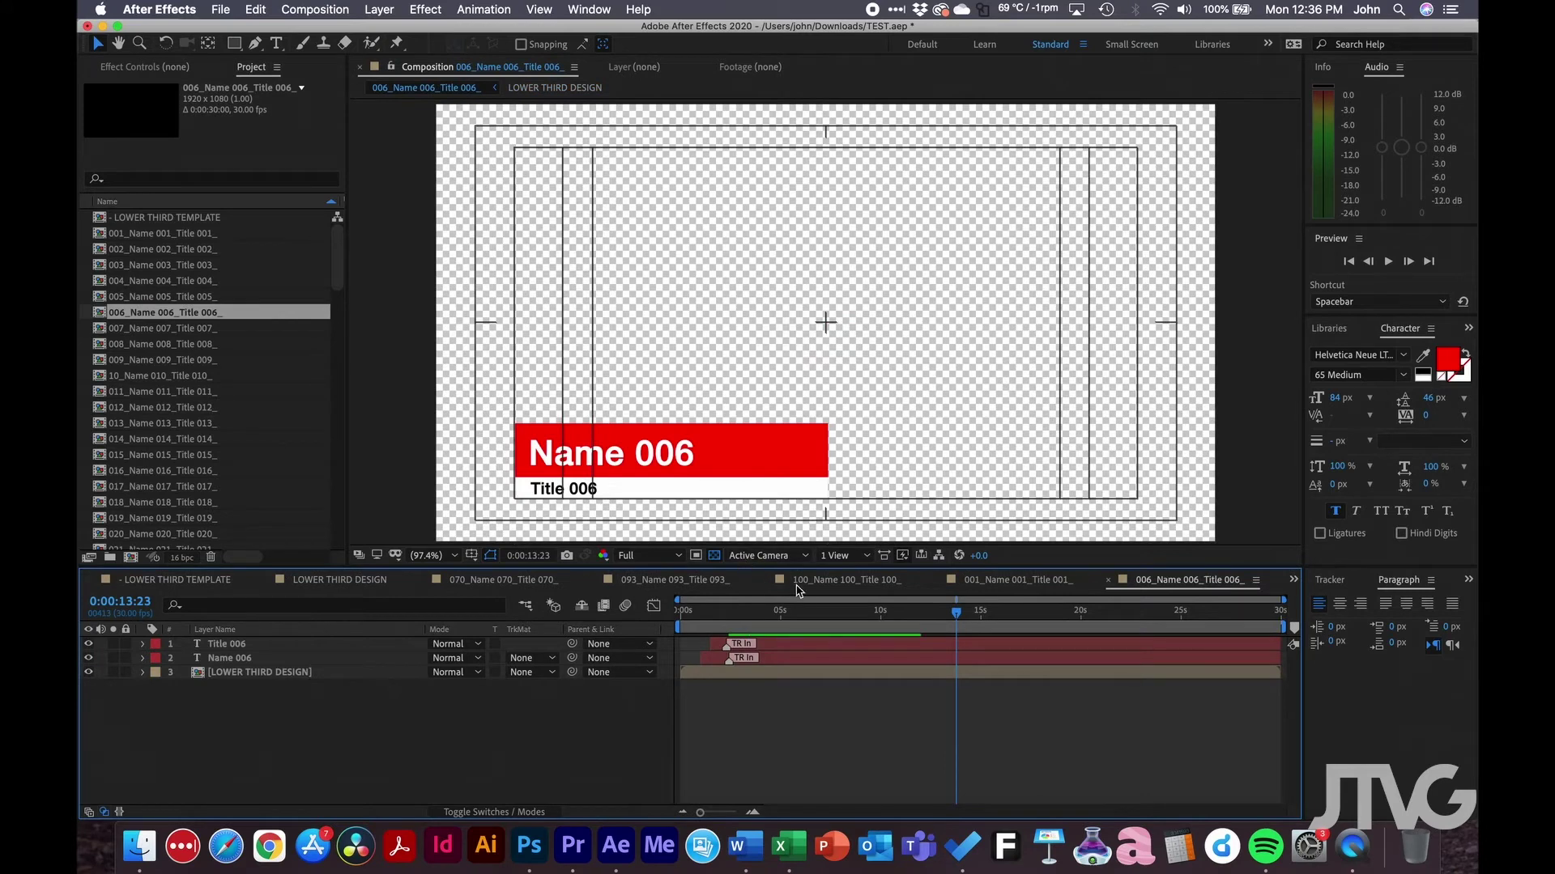
double_click(195, 375)
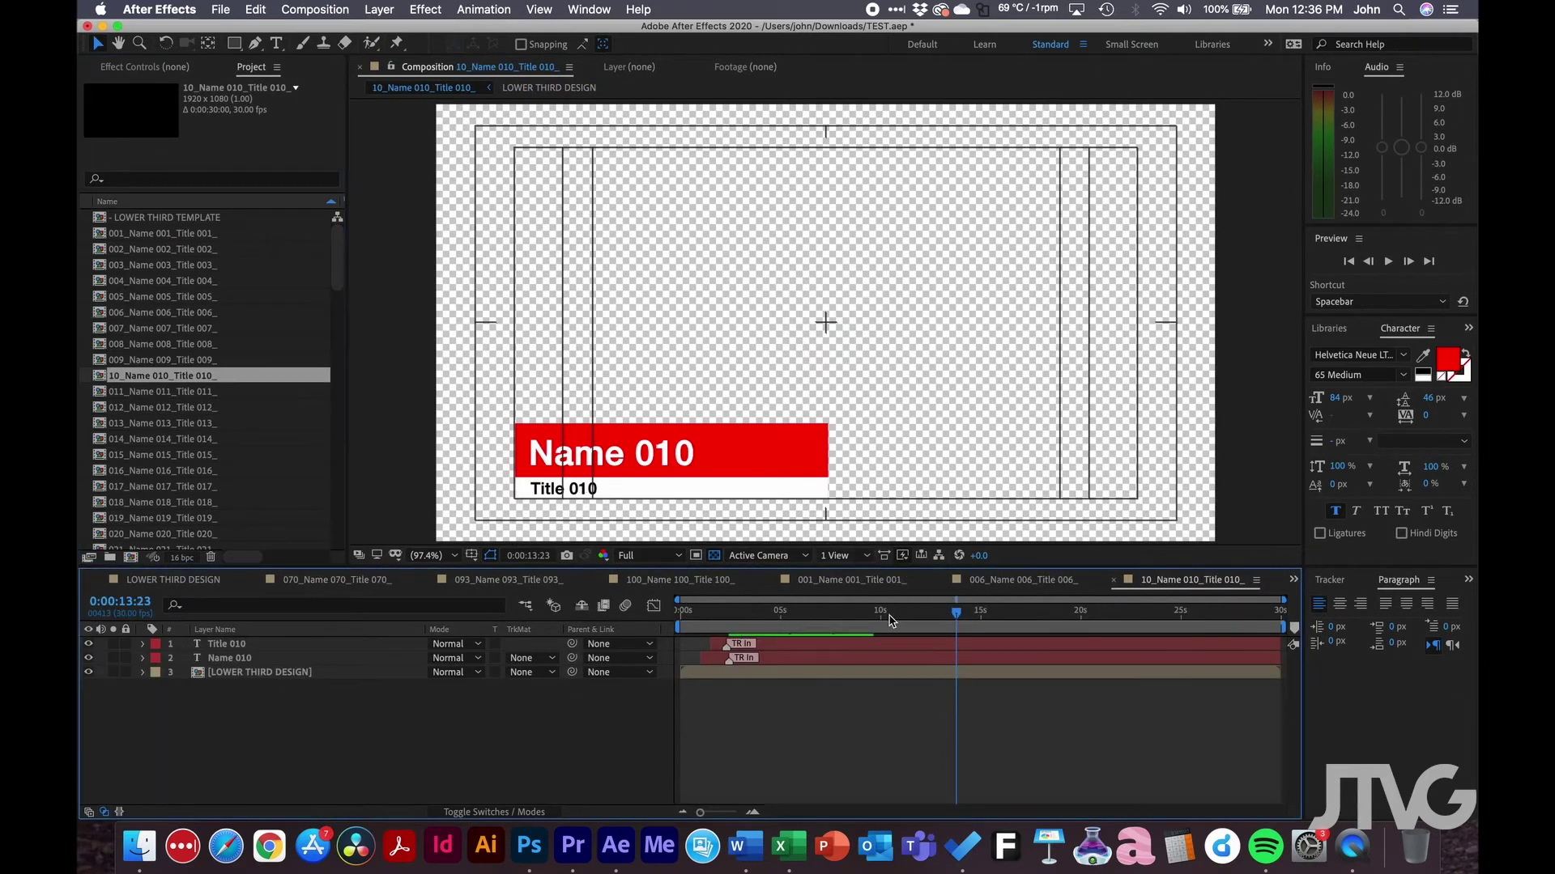